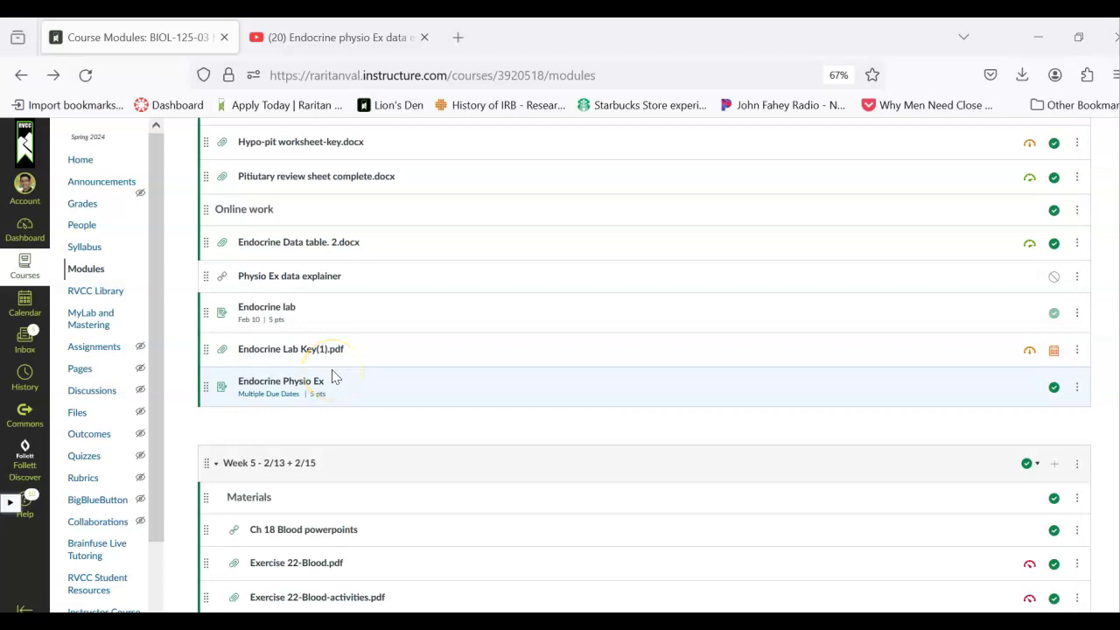
Open Endocrine Data table. 2.docx, scroll its preview, and return from Word to Firefox.
scroll(332, 376, "up", 2)
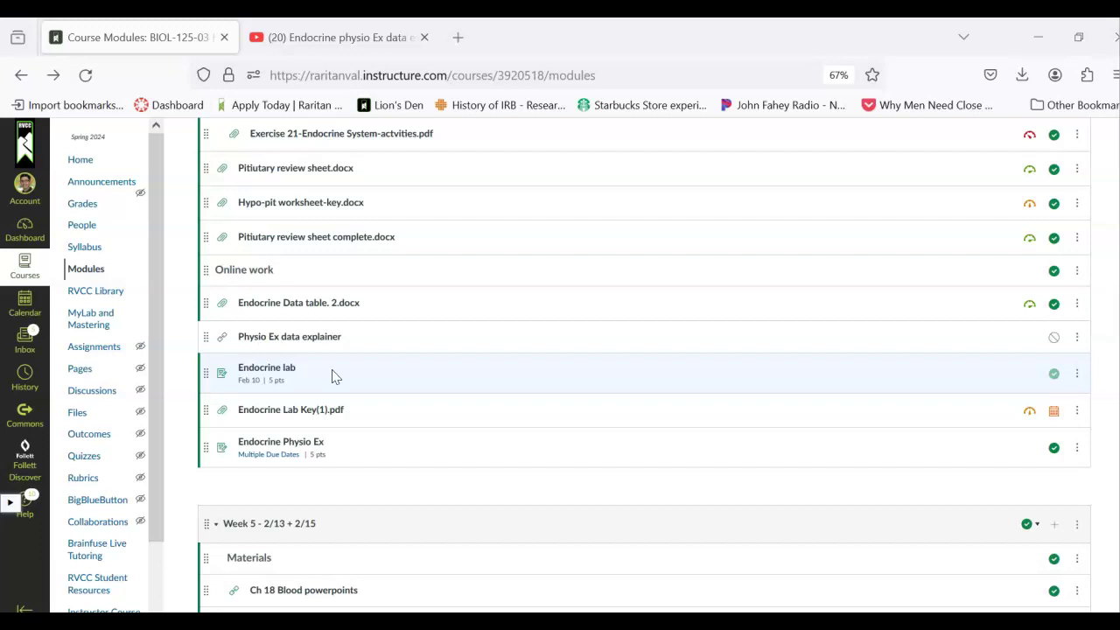
left_click(273, 303)
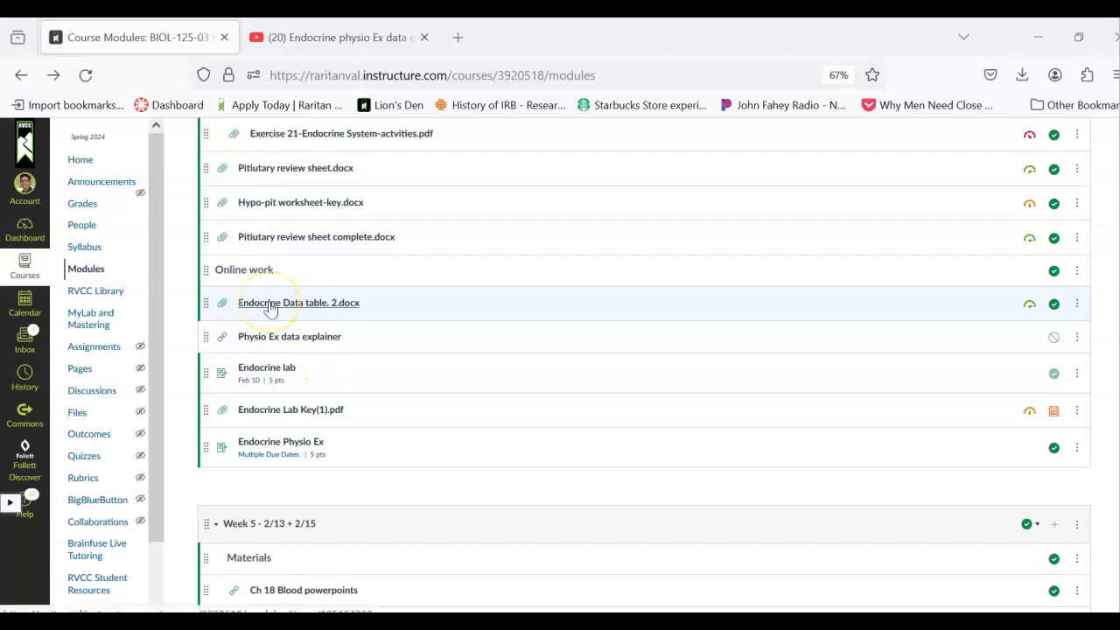
left_click(271, 306)
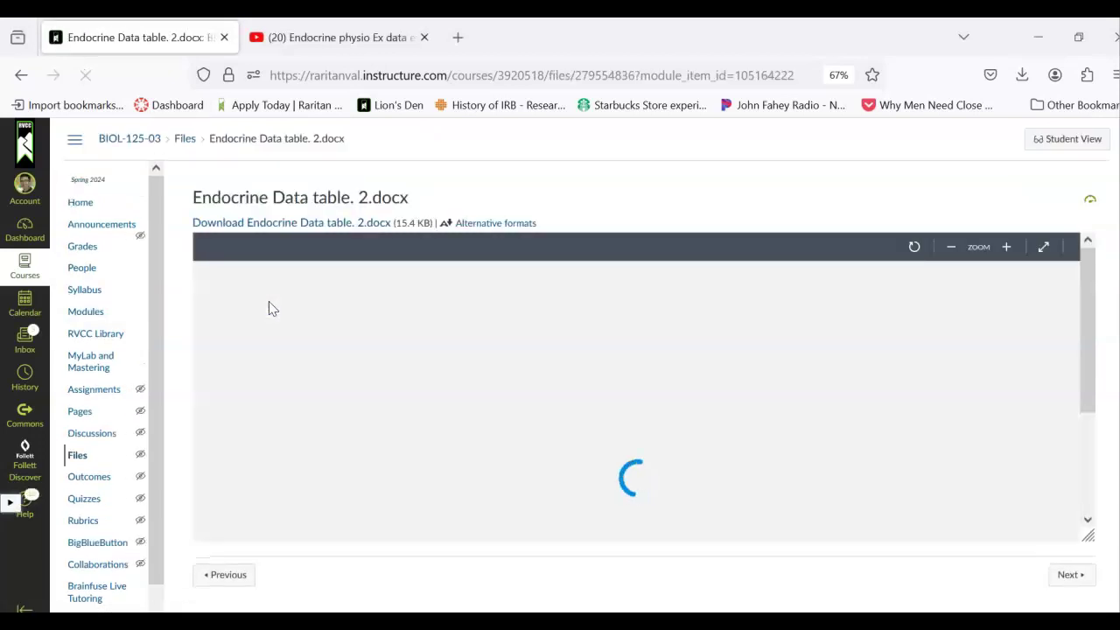
scroll(362, 420, "down", 5)
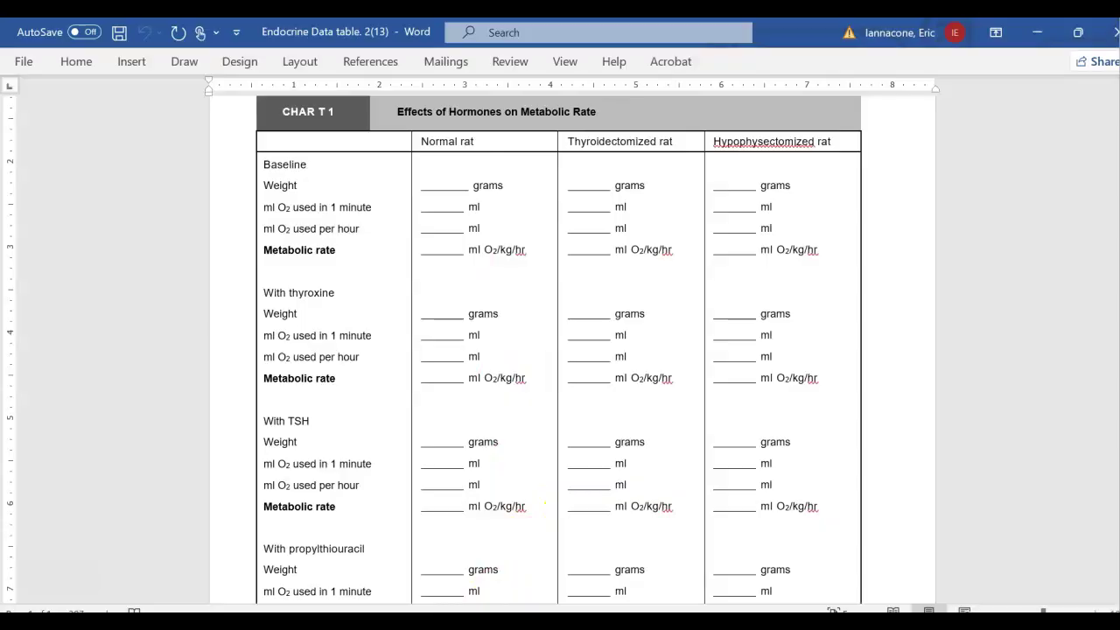
key("alt+Tab")
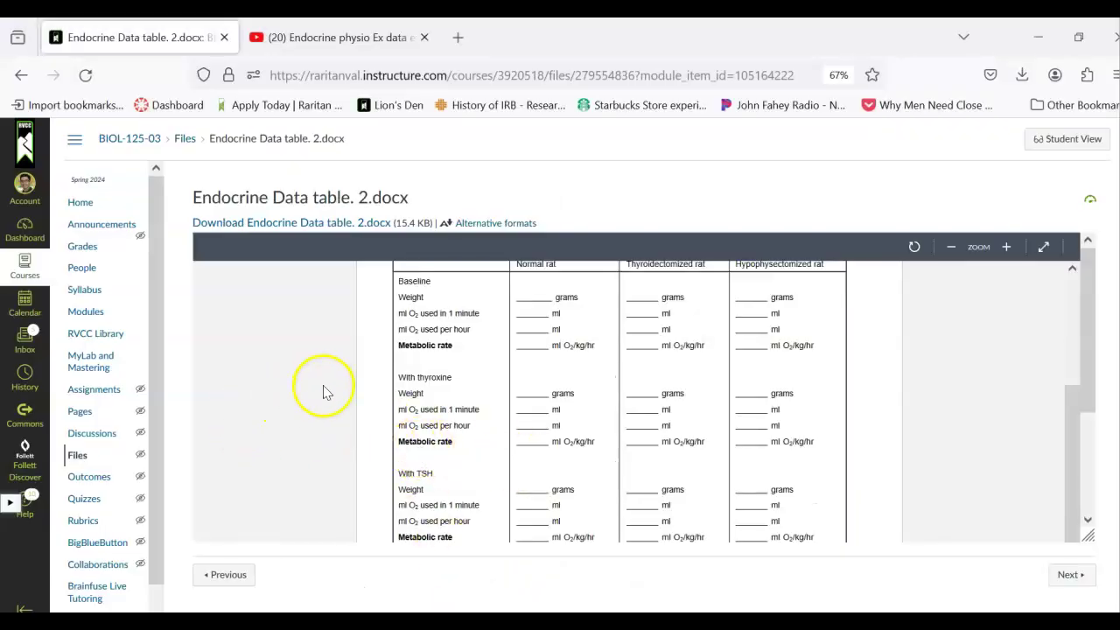
From the course Home, scroll to Week 4 Online work and open Endocrine Physio Ex.
left_click(77, 202)
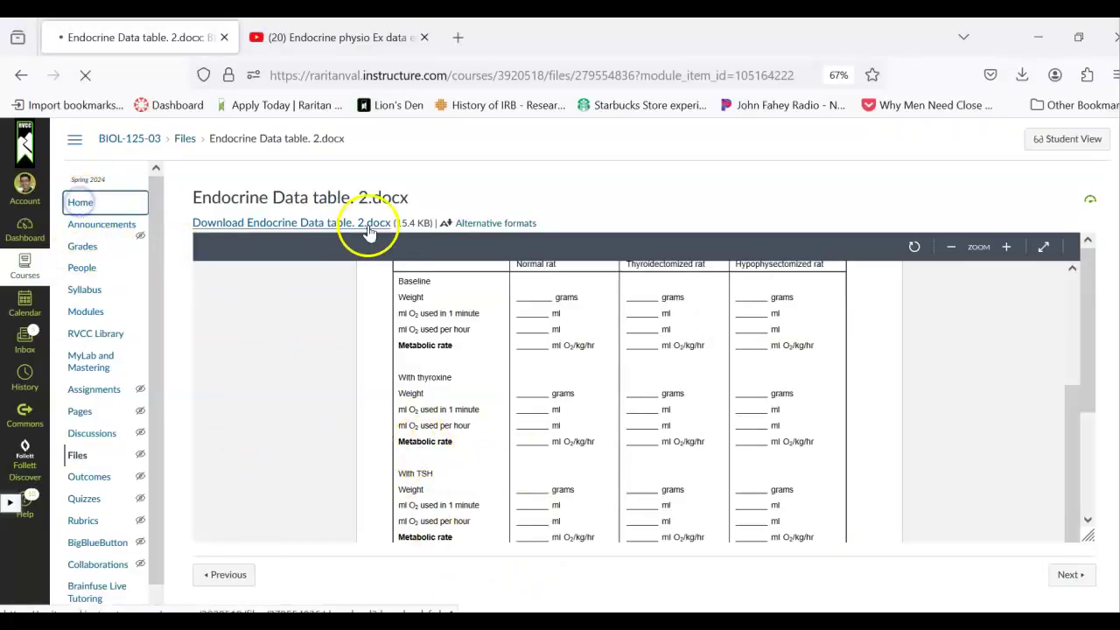
scroll(374, 237, "down", 15)
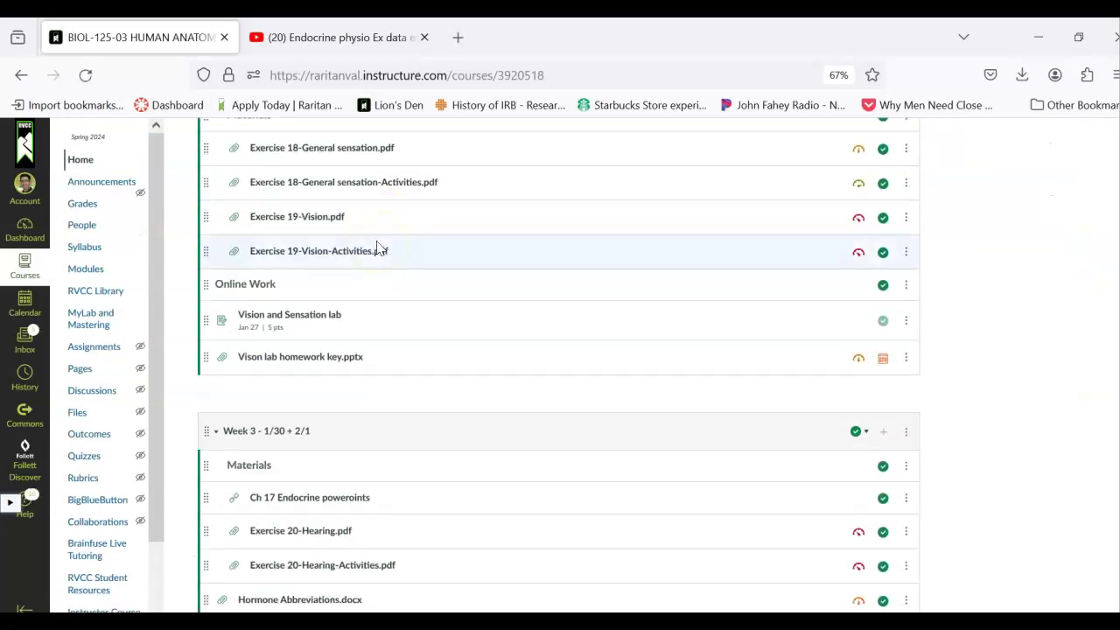
scroll(376, 247, "down", 10)
left_click(280, 431)
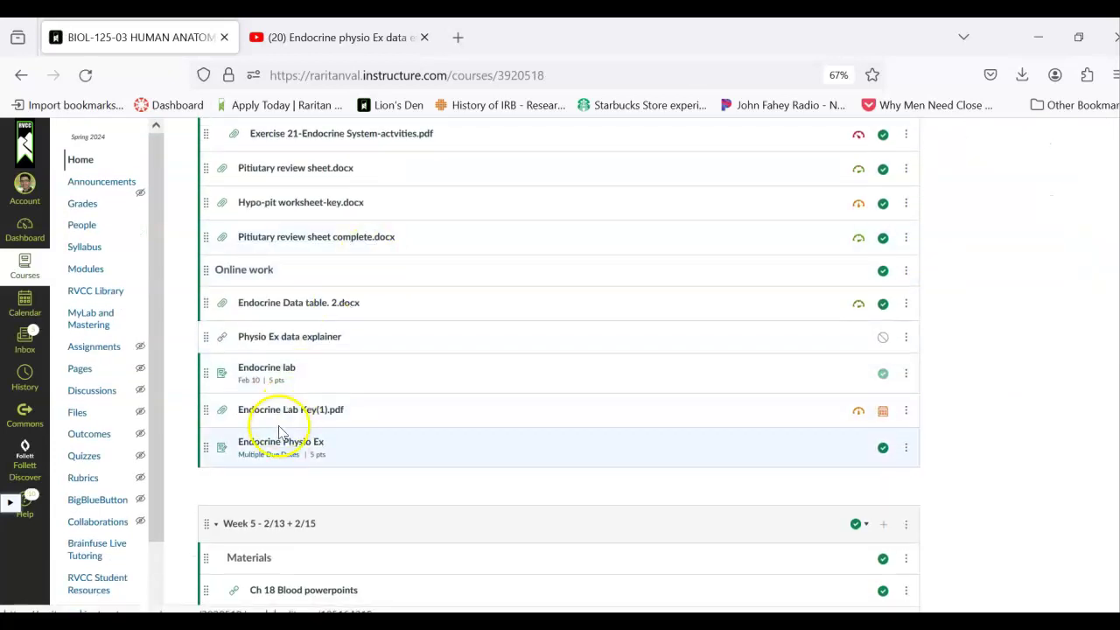
left_click(278, 448)
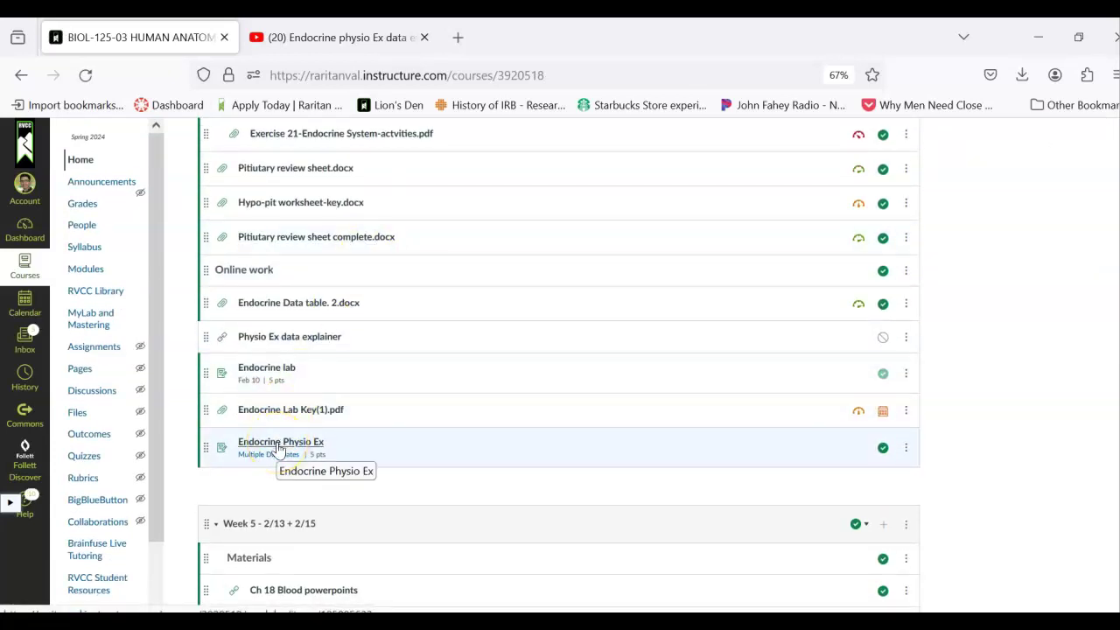
left_click(278, 448)
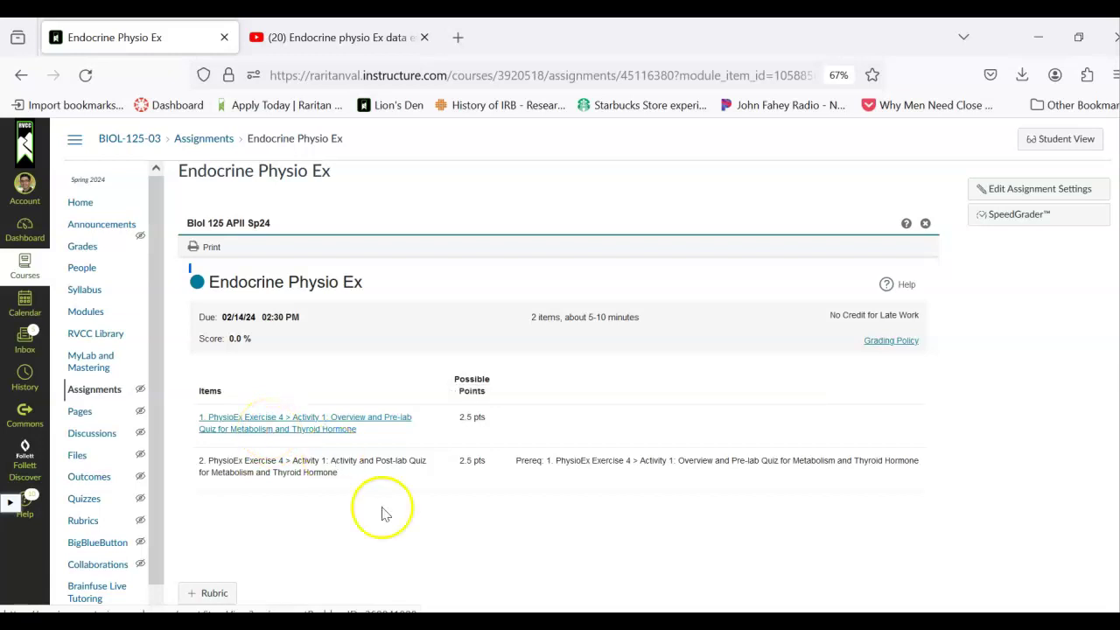
Open the Overview and Pre-lab Quiz item and launch the Exercise 4 Activity 1 lab.
left_click(393, 423)
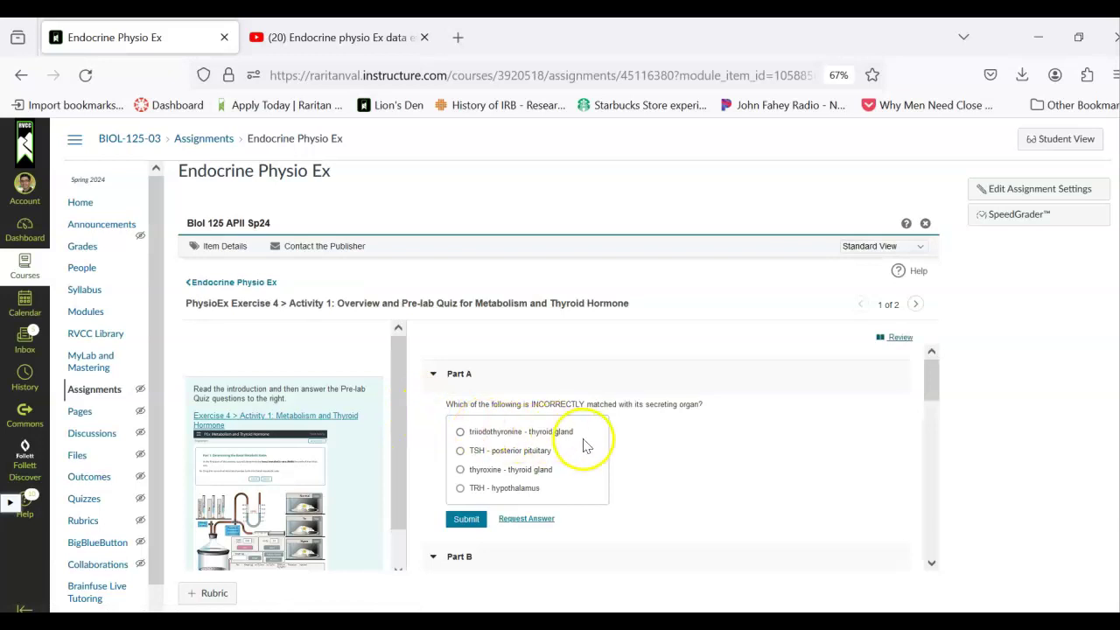
scroll(592, 448, "down", 4)
scroll(625, 481, "up", 4)
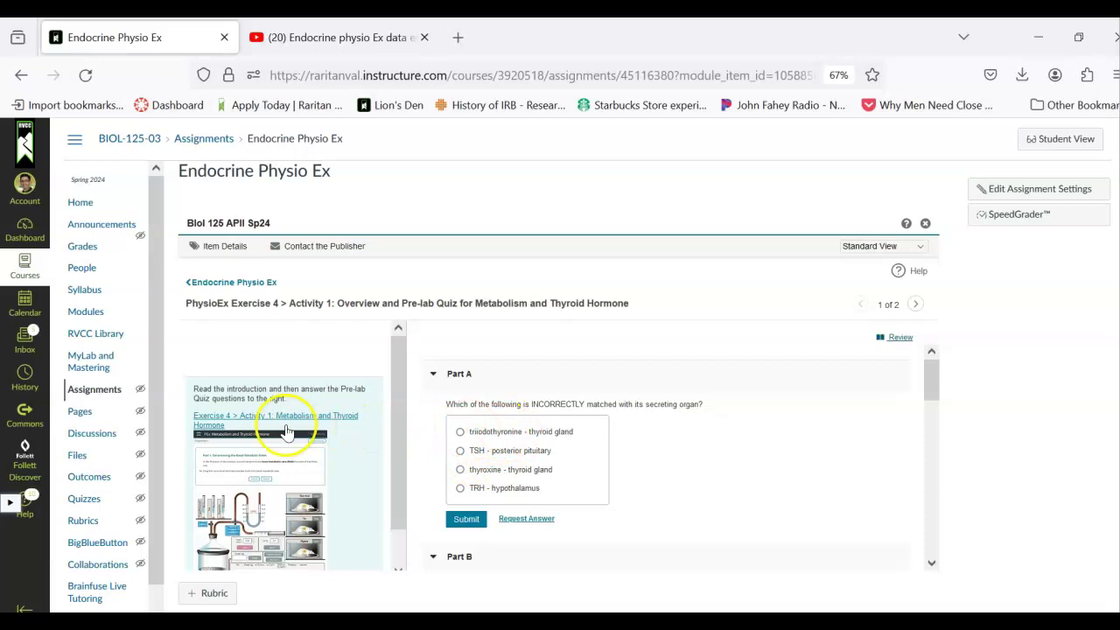
left_click(226, 424)
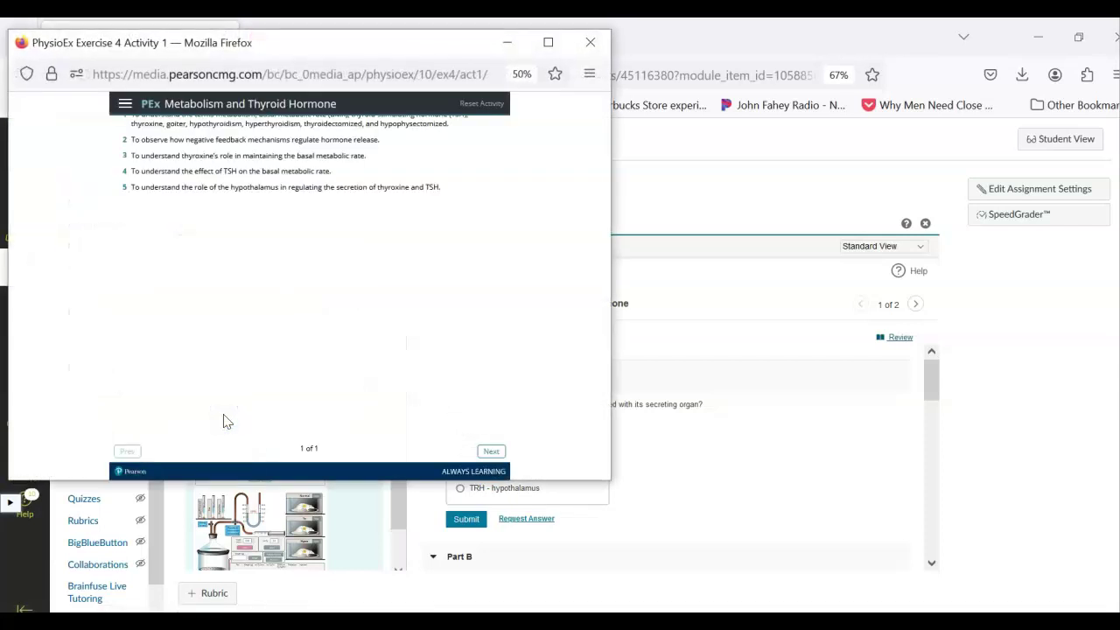
Maximize the lab window and page through objectives, introduction and equipment to the quiz.
left_click(546, 43)
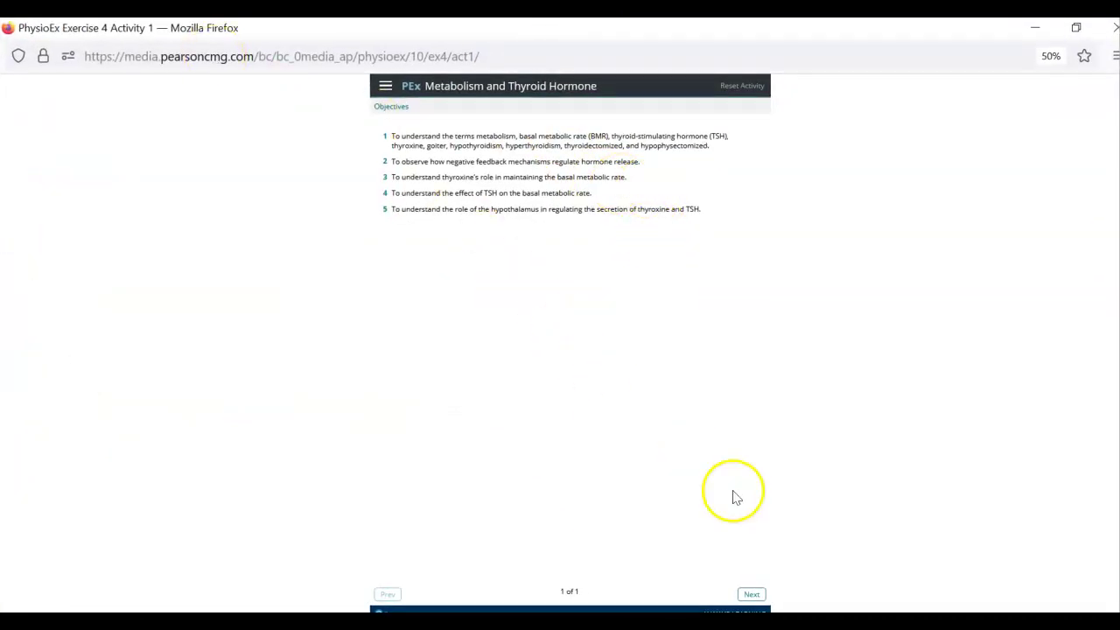
left_click(752, 594)
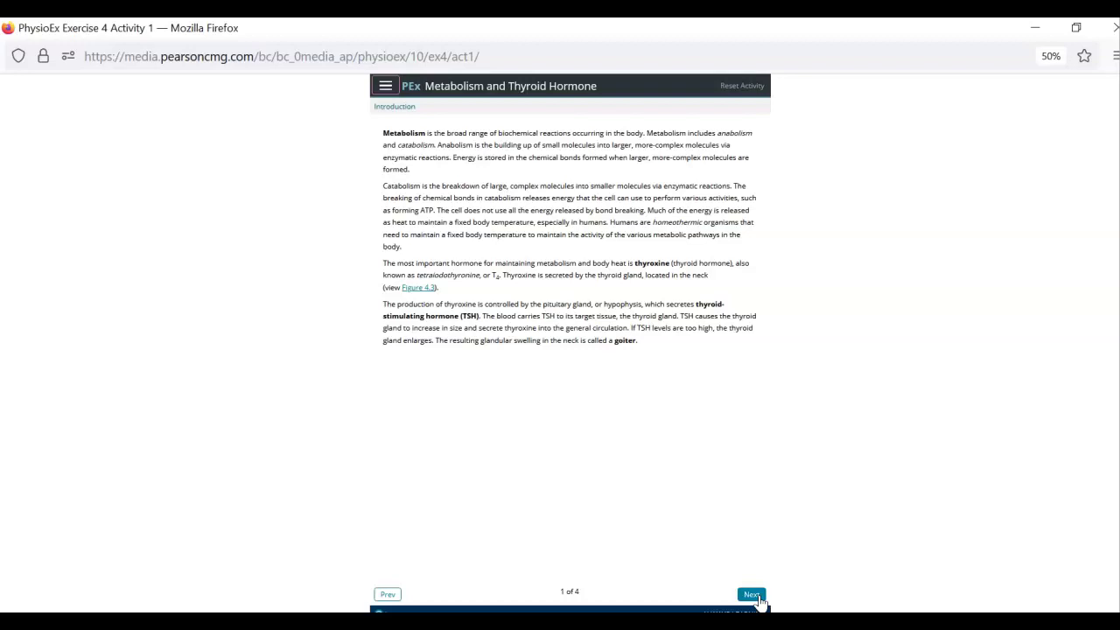
left_click(752, 595)
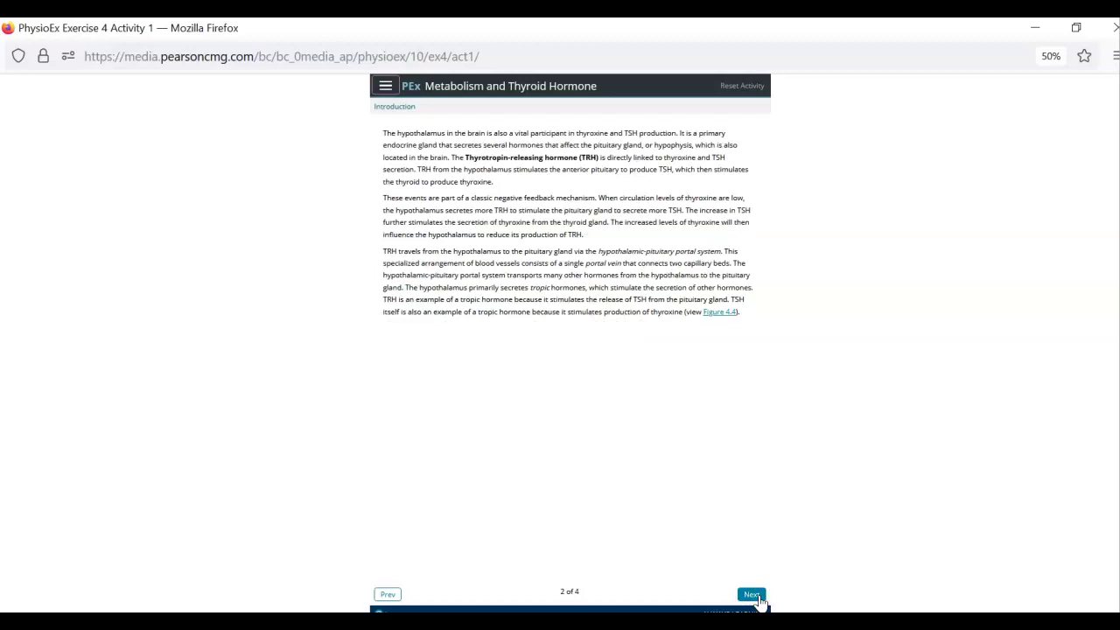
left_click(758, 598)
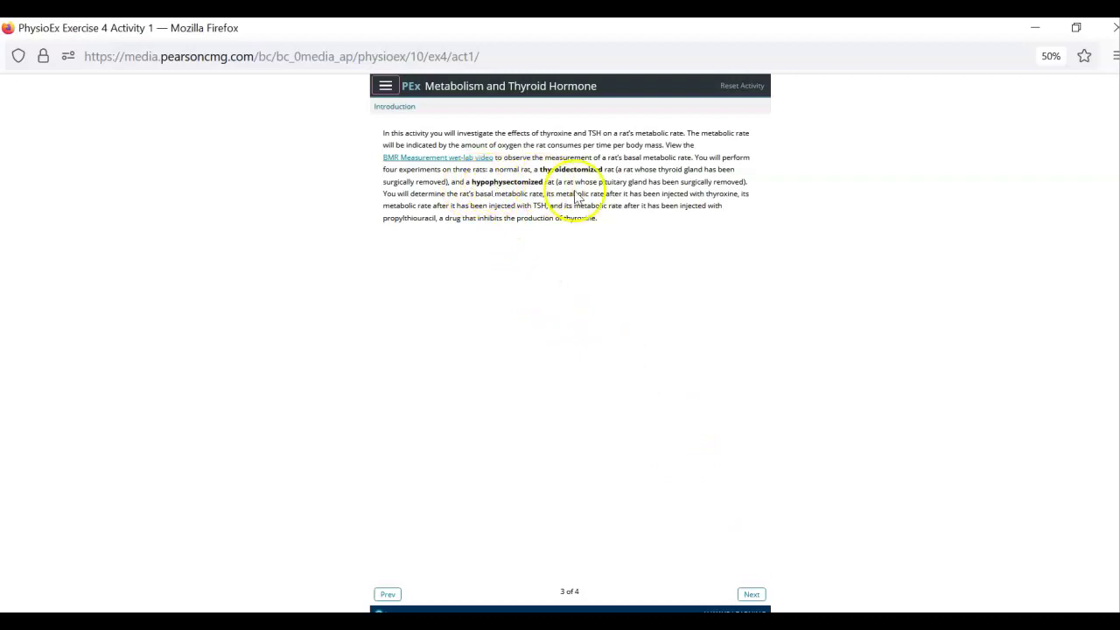
left_click(749, 596)
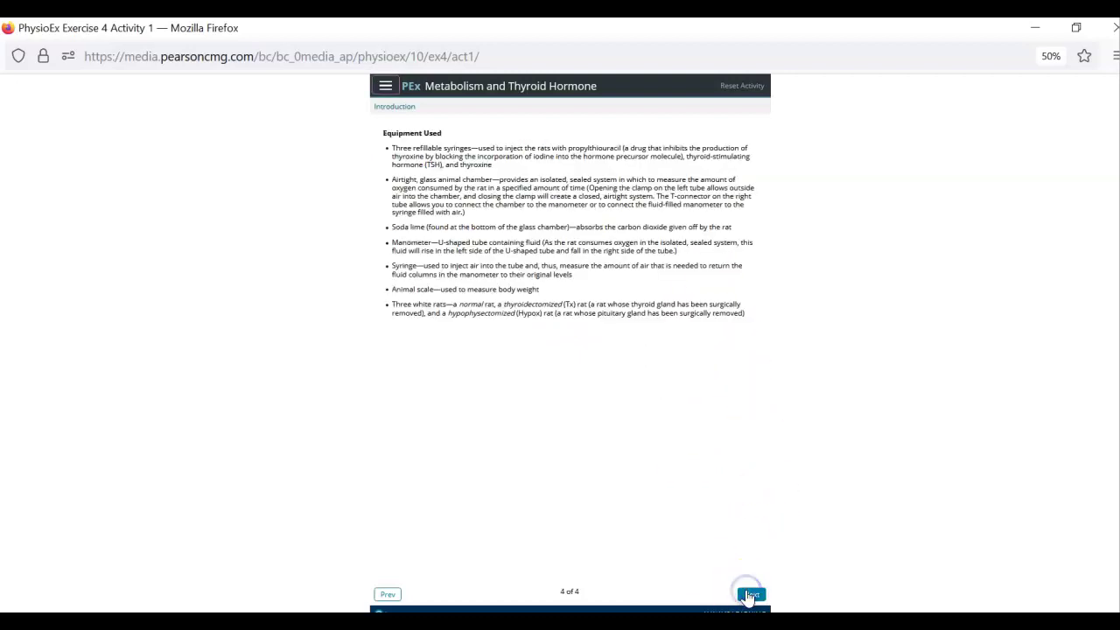
left_click(748, 596)
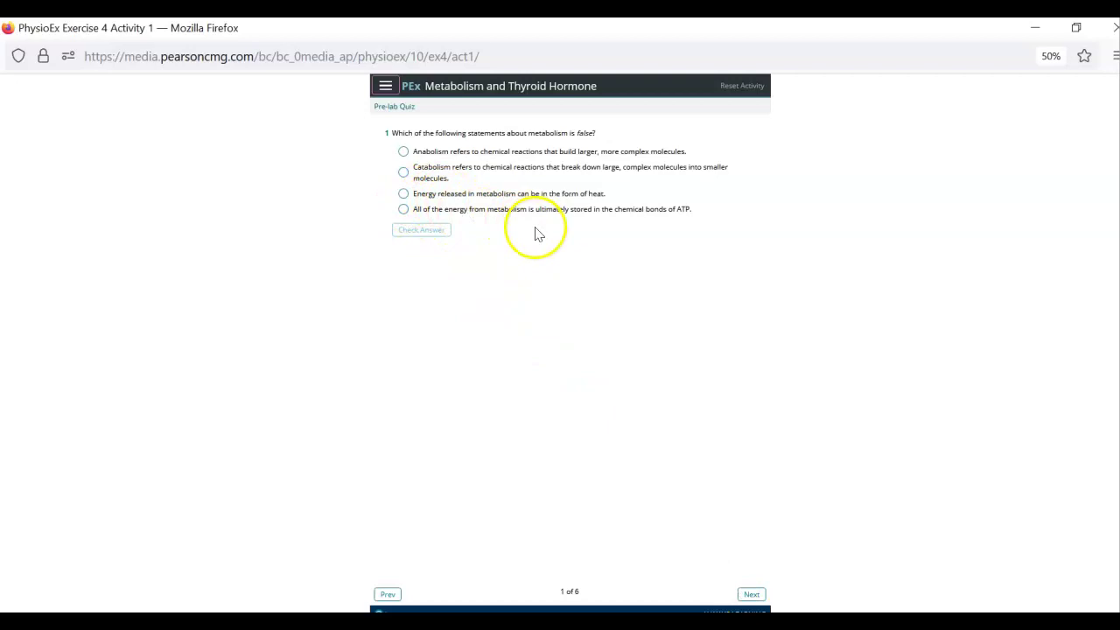
Skip through all six quiz questions and continue to the experiment without submitting.
left_click(751, 593)
left_click(751, 594)
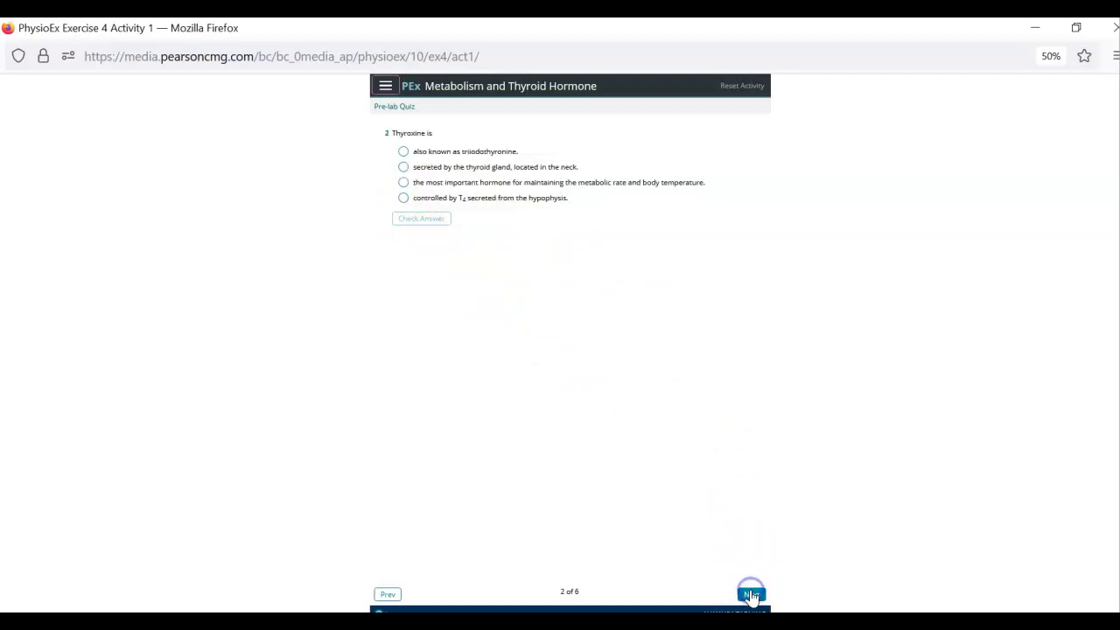
left_click(751, 595)
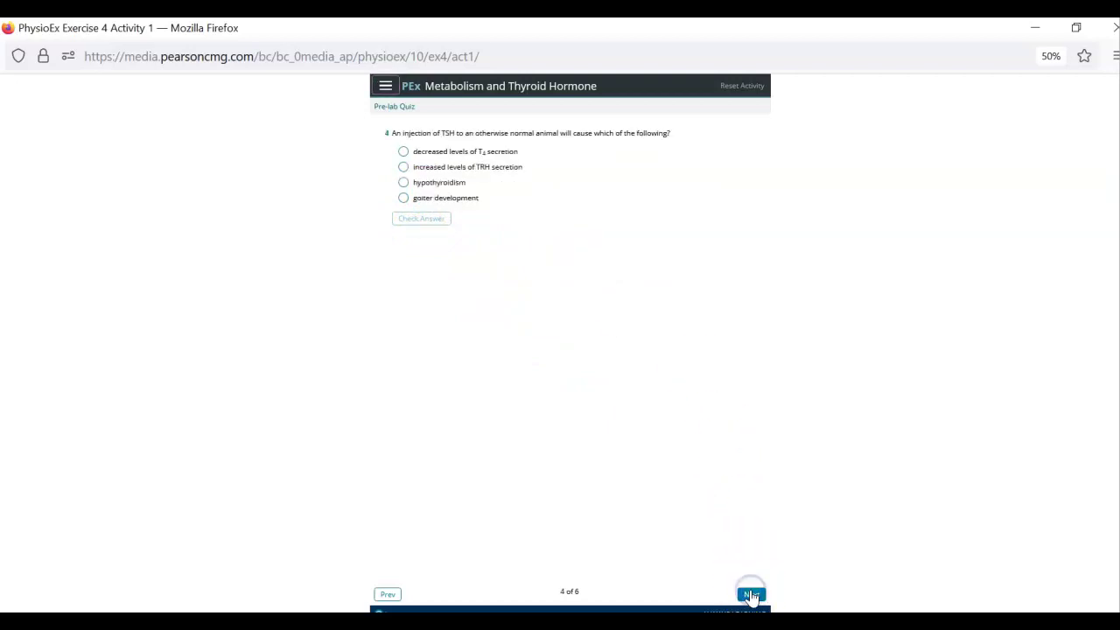
left_click(752, 597)
left_click(752, 595)
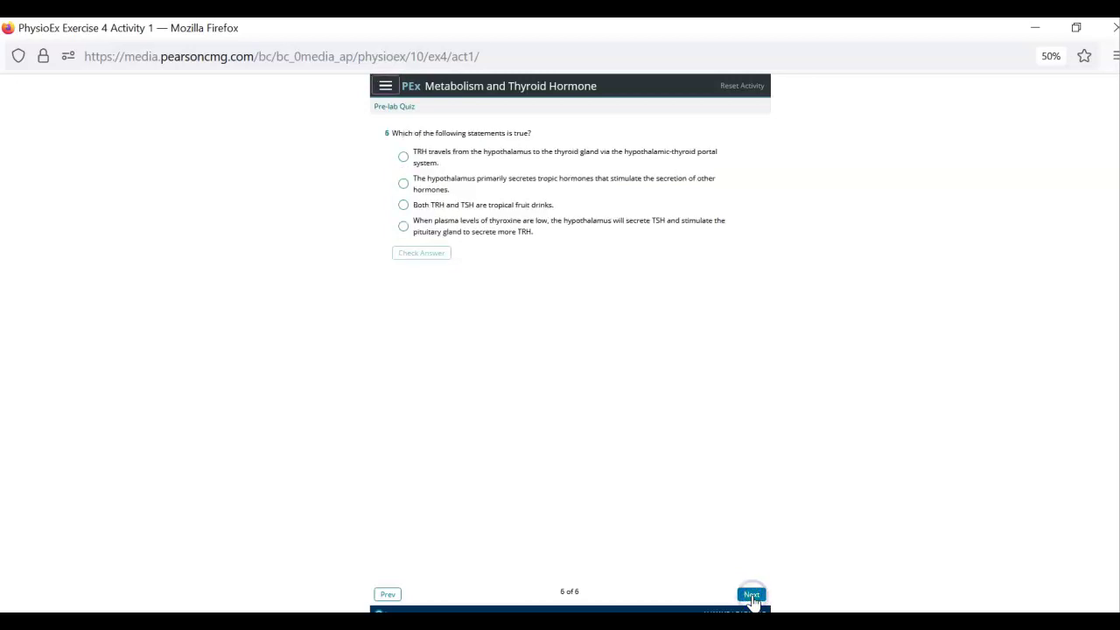
left_click(753, 597)
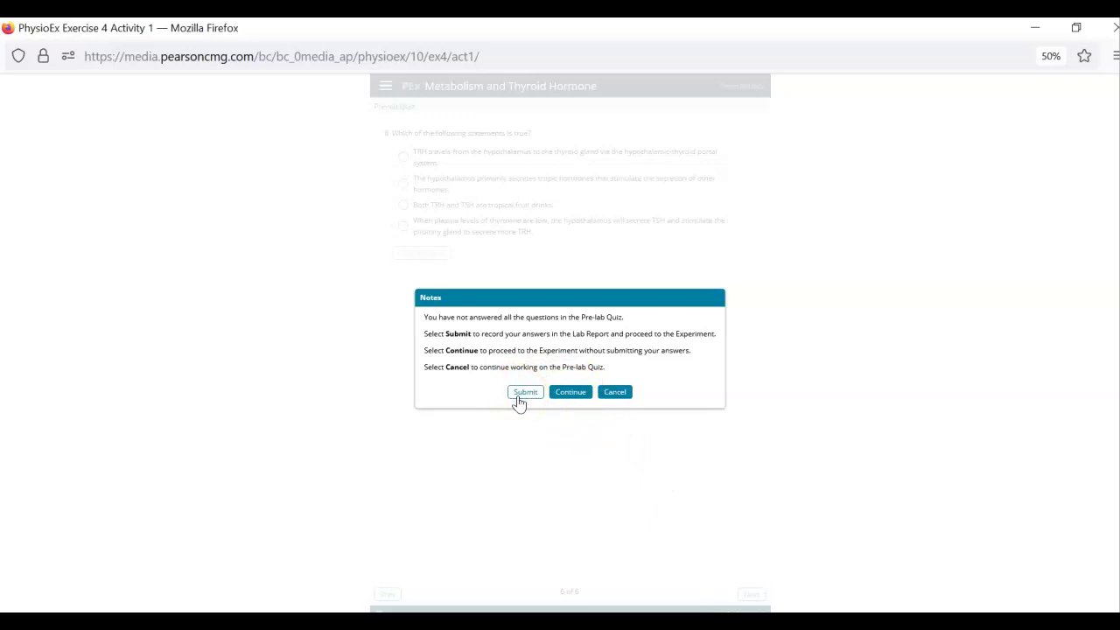
left_click(570, 393)
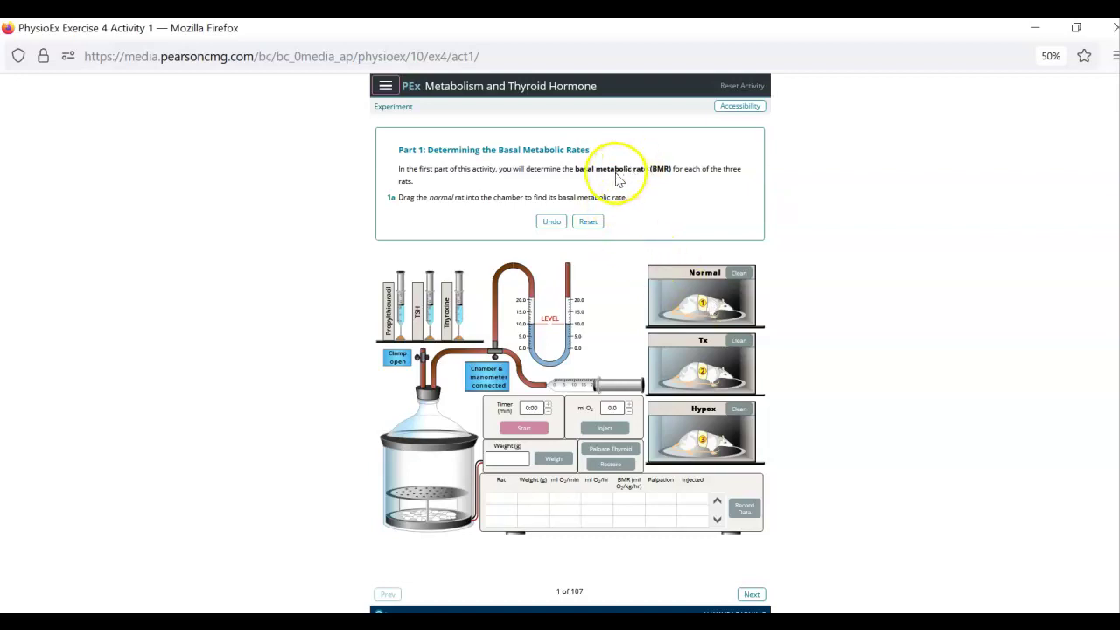
Place the normal rat in the bell jar chamber and weigh it at 250 g.
left_click_drag(703, 295, 428, 483)
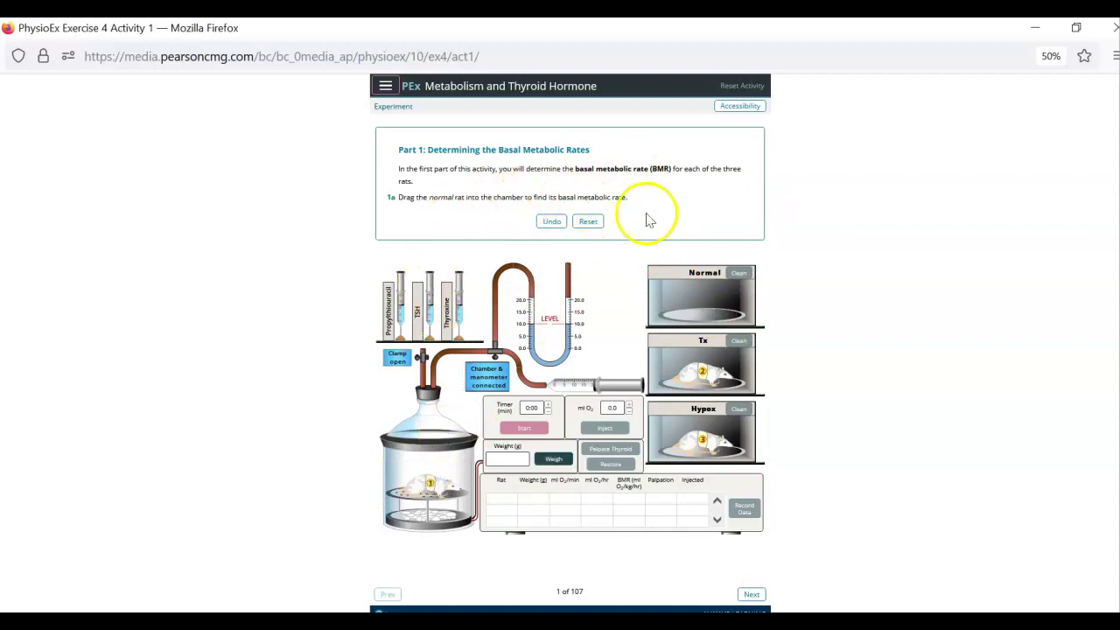
left_click(755, 595)
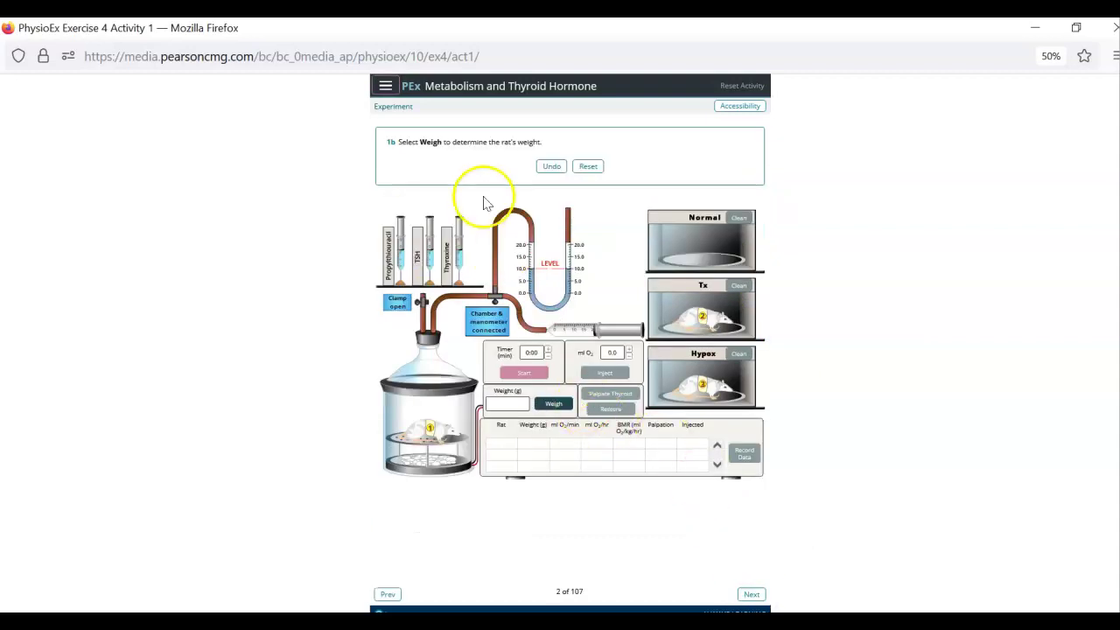
left_click(565, 403)
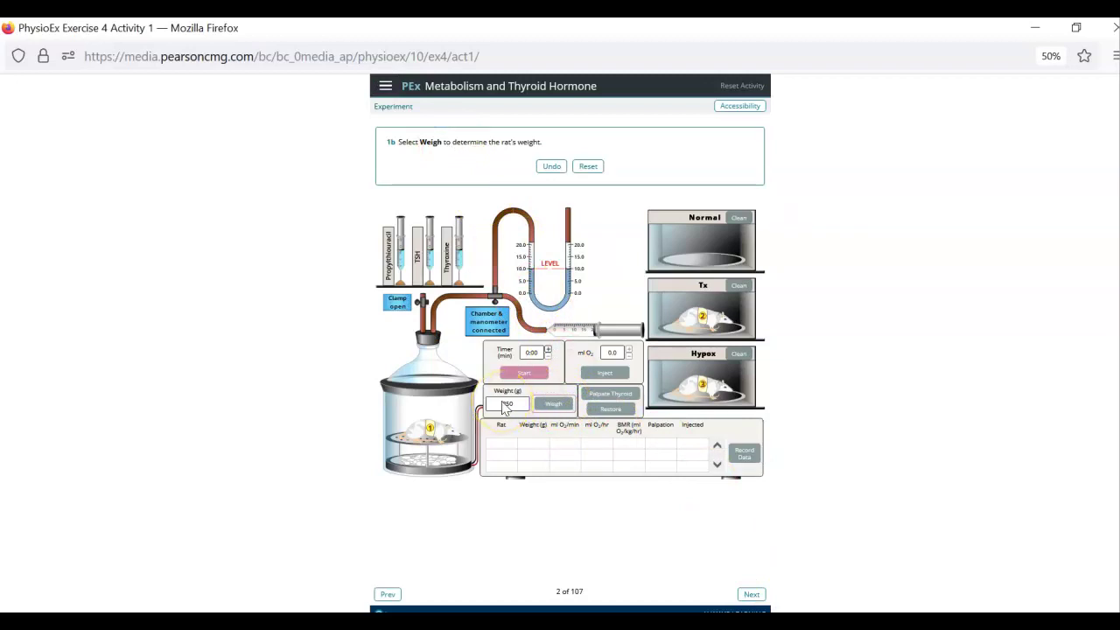
left_click(744, 595)
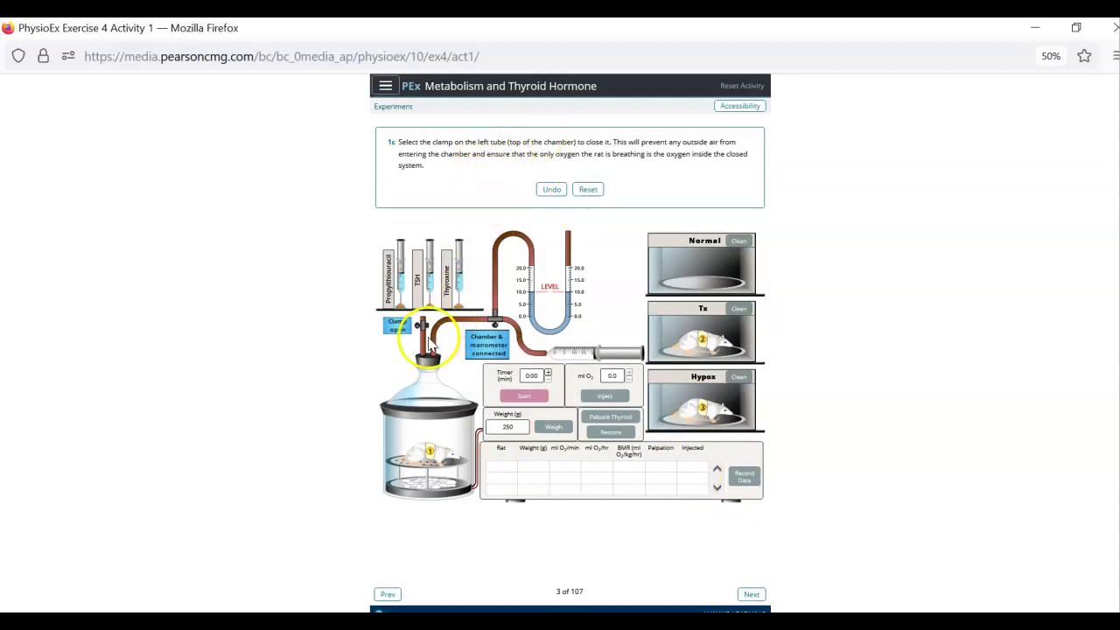
Close the clamp on the chamber's top tube and set the timer to 1:00.
left_click(420, 325)
left_click(398, 329)
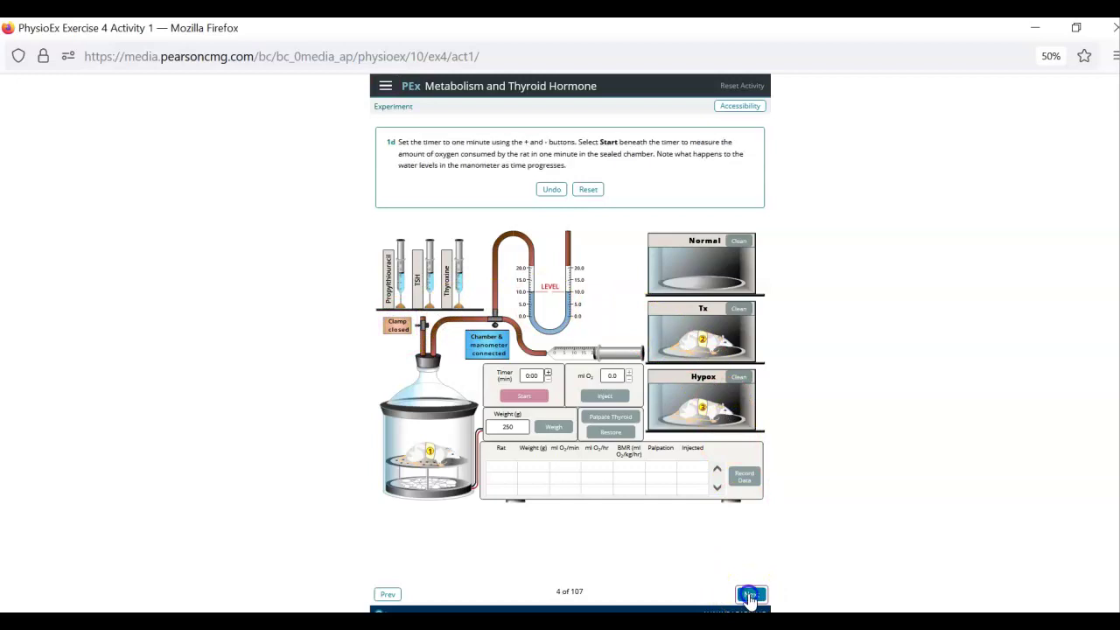
left_click(547, 373)
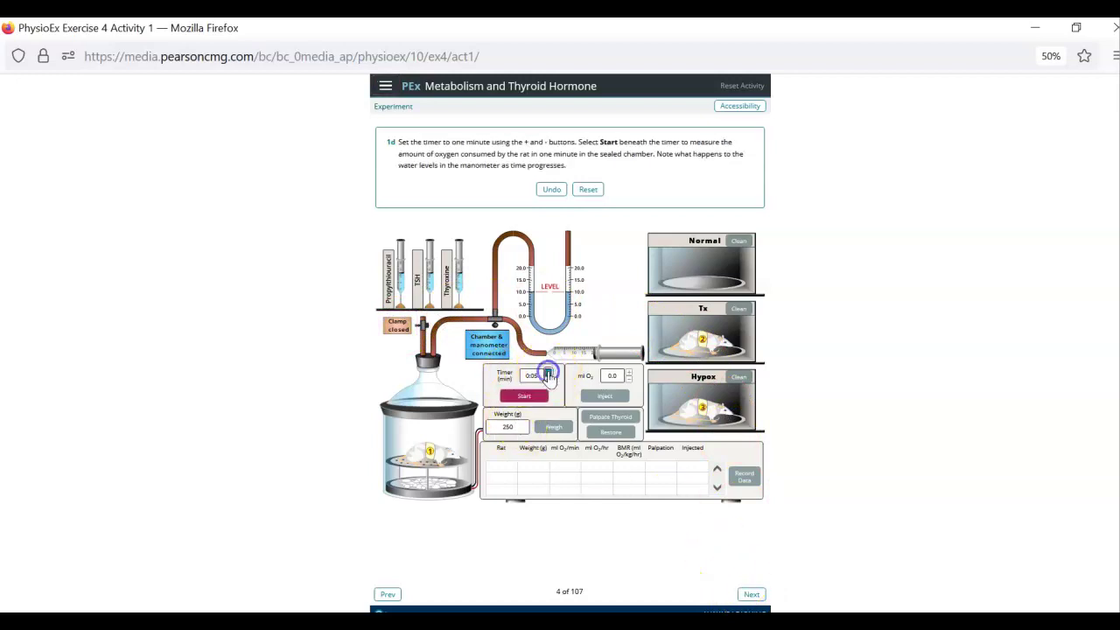
left_click(547, 375)
left_click(548, 375)
left_click(548, 376)
left_click(548, 375)
left_click(549, 376)
left_click(550, 376)
Run the one-minute oxygen measurement, then advance to step 1e.
left_click(525, 397)
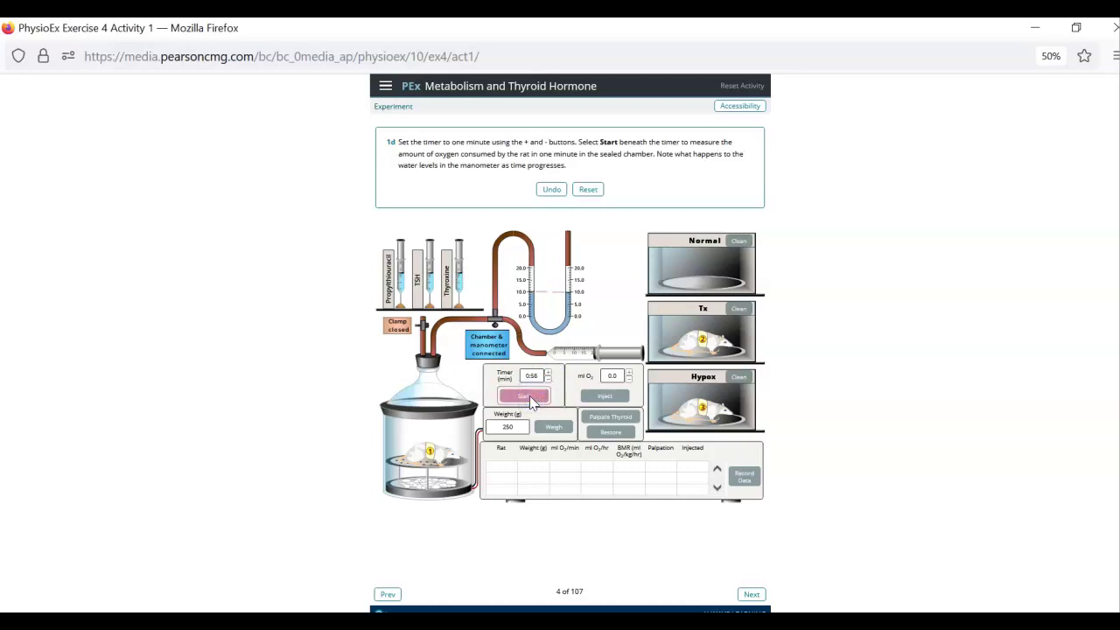
left_click(1015, 464)
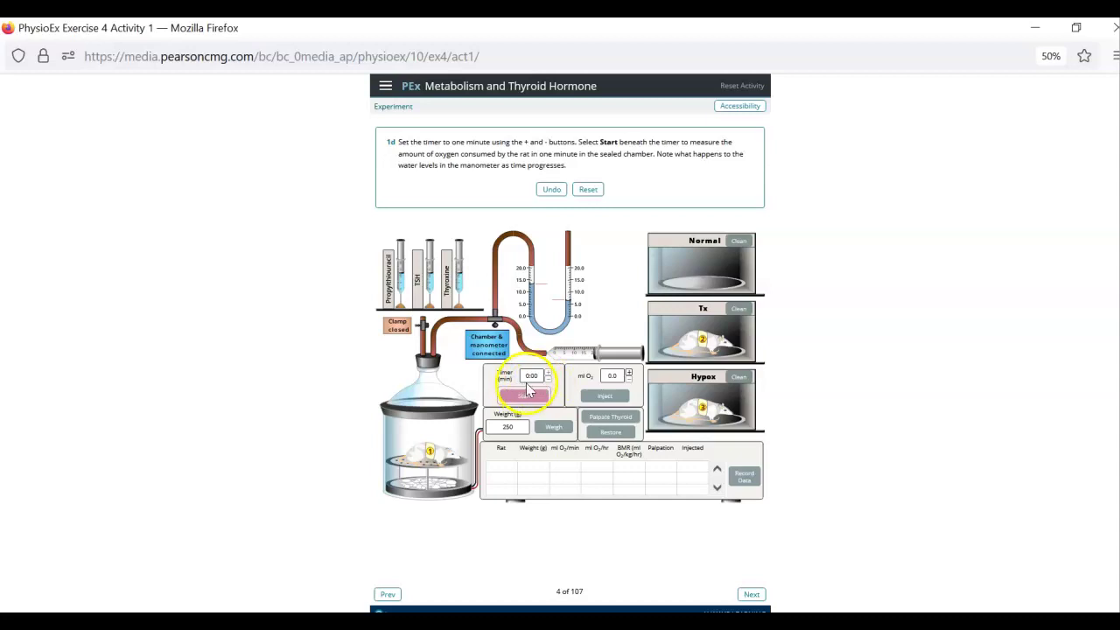
left_click(755, 596)
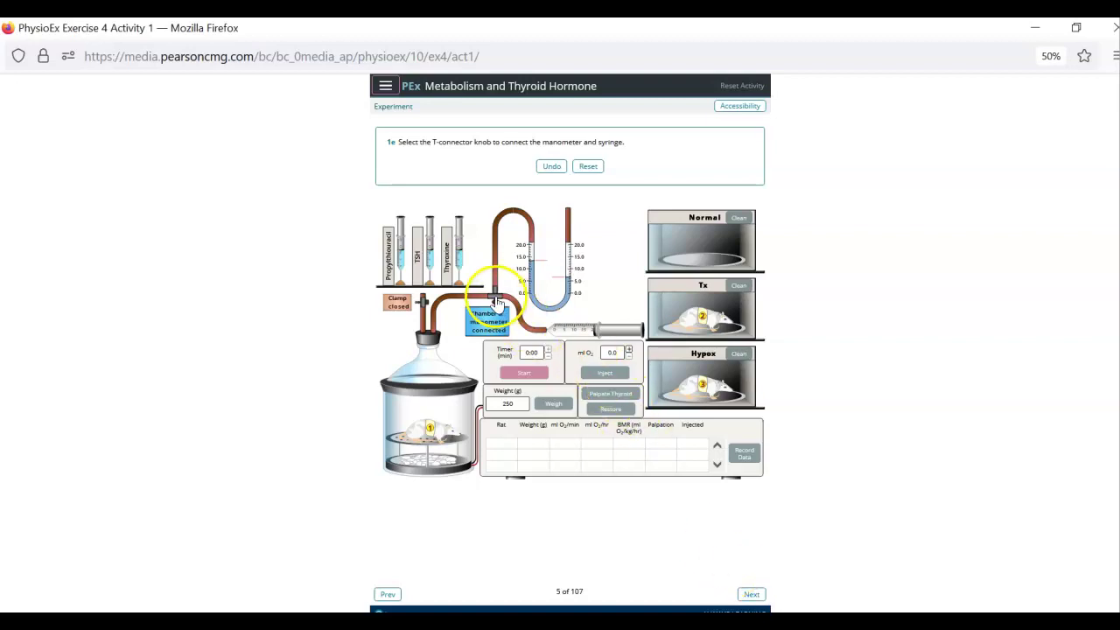
Connect the manometer to the syringe and reopen the chamber clamp to outside air.
left_click(496, 301)
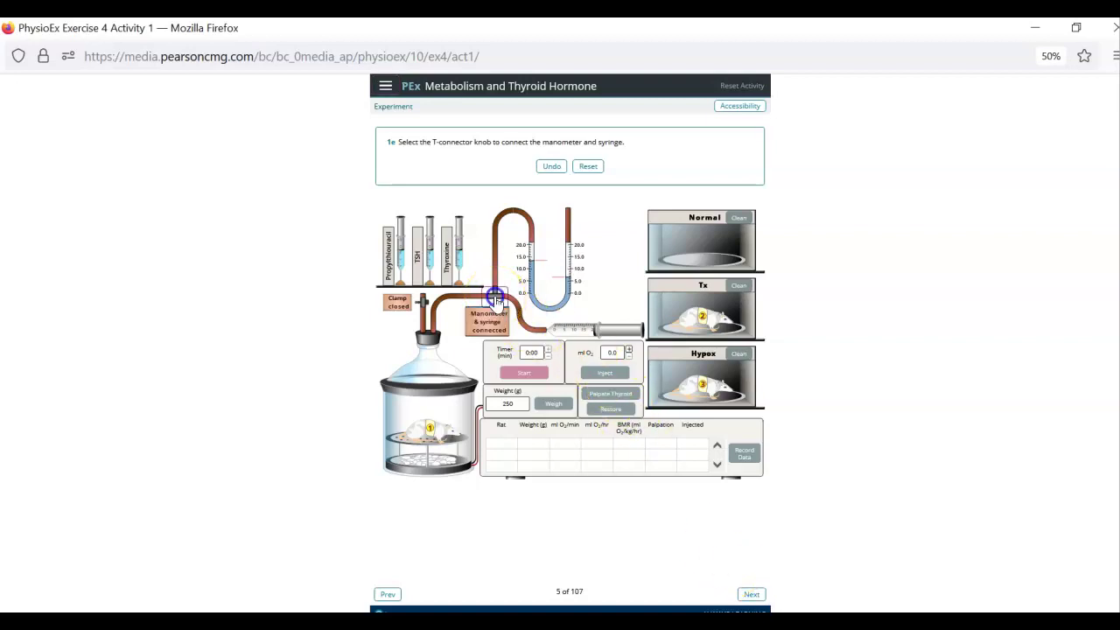
left_click(753, 595)
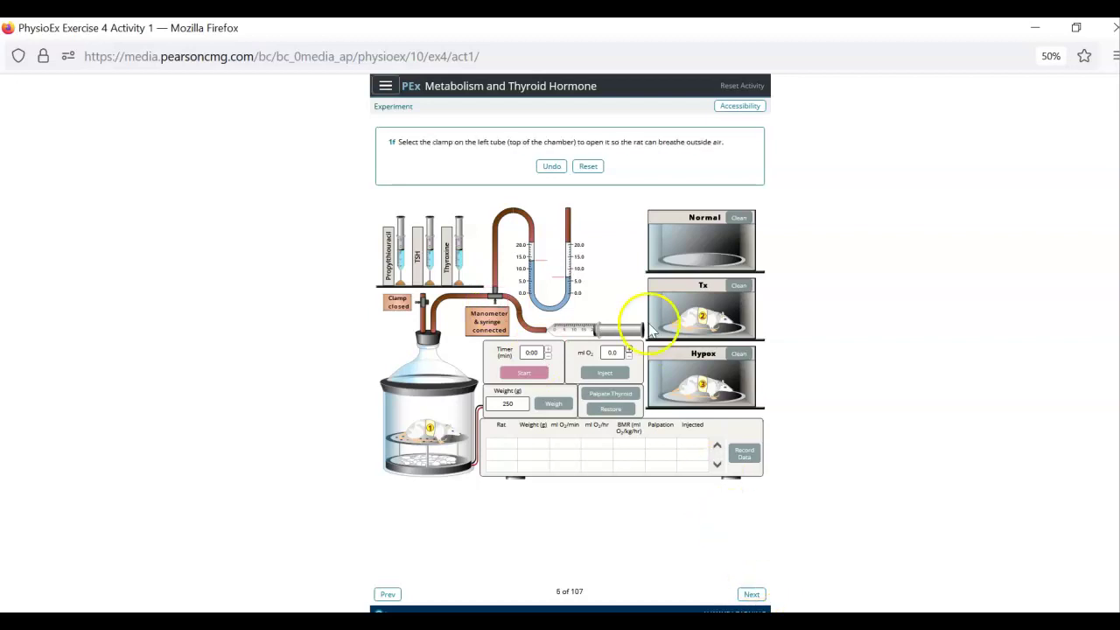
left_click(401, 305)
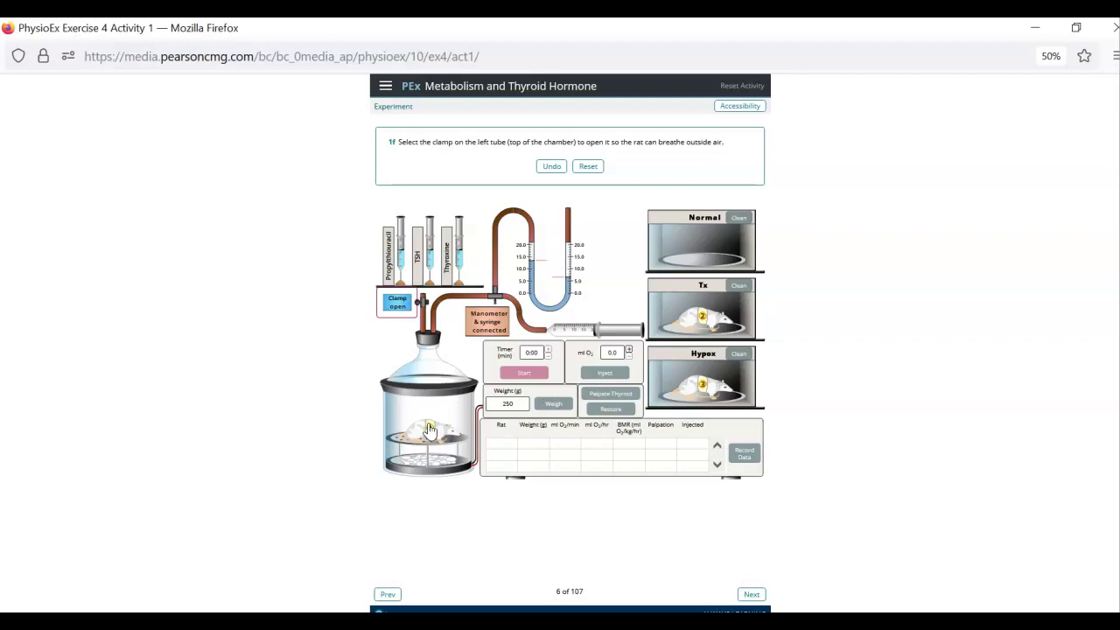
left_click(750, 595)
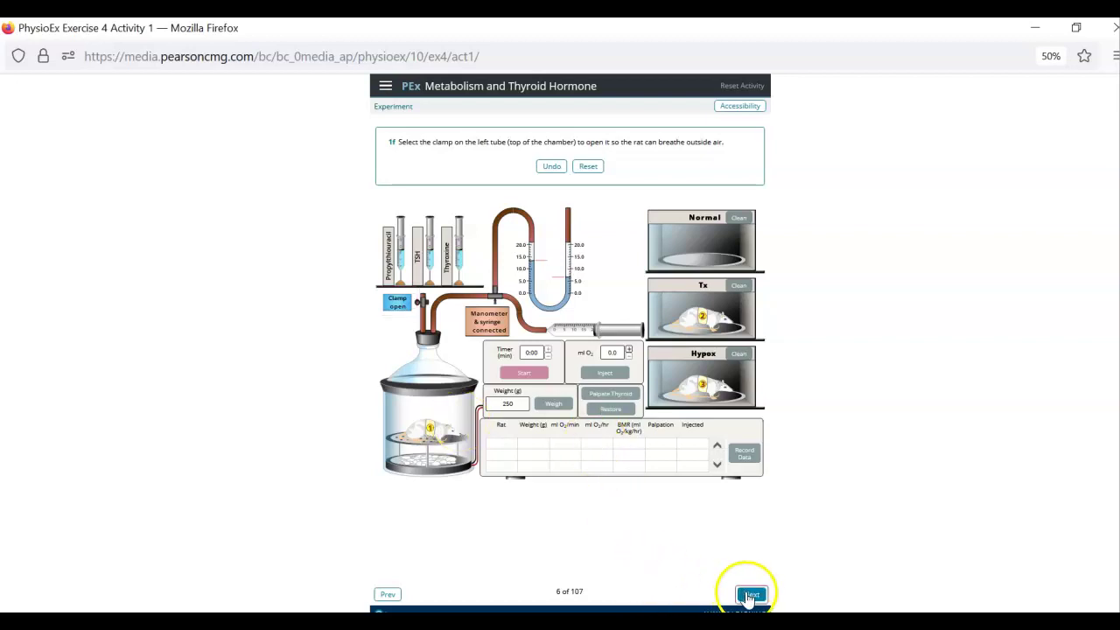
Raise the ml O2 volume and inject it several times while watching the manometer.
scroll(866, 480, "down", 2)
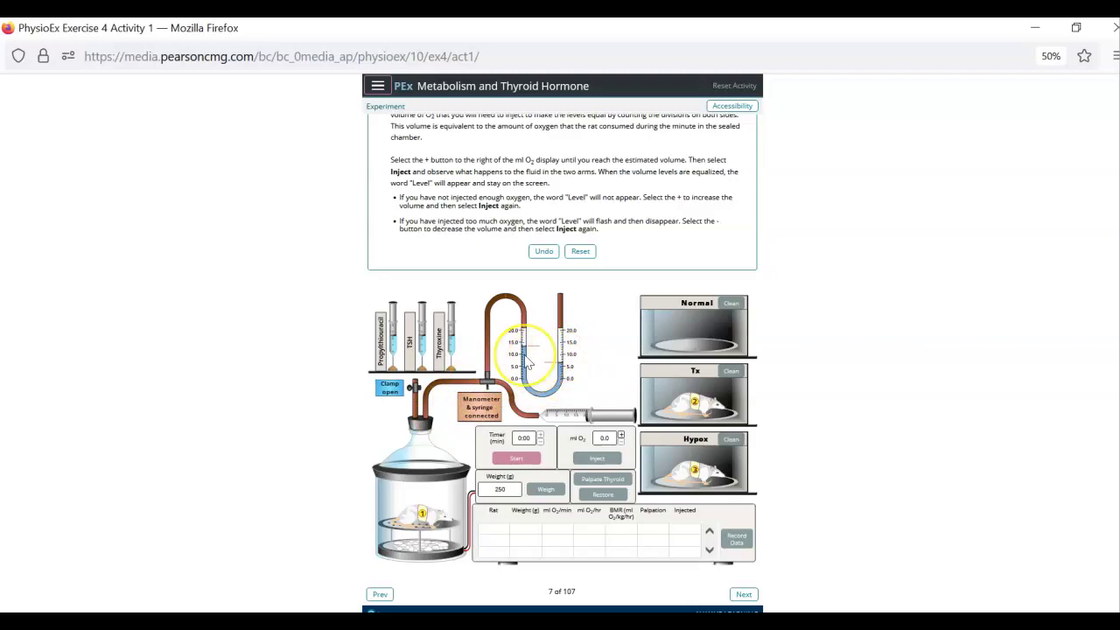
left_click(620, 436)
left_click(621, 436)
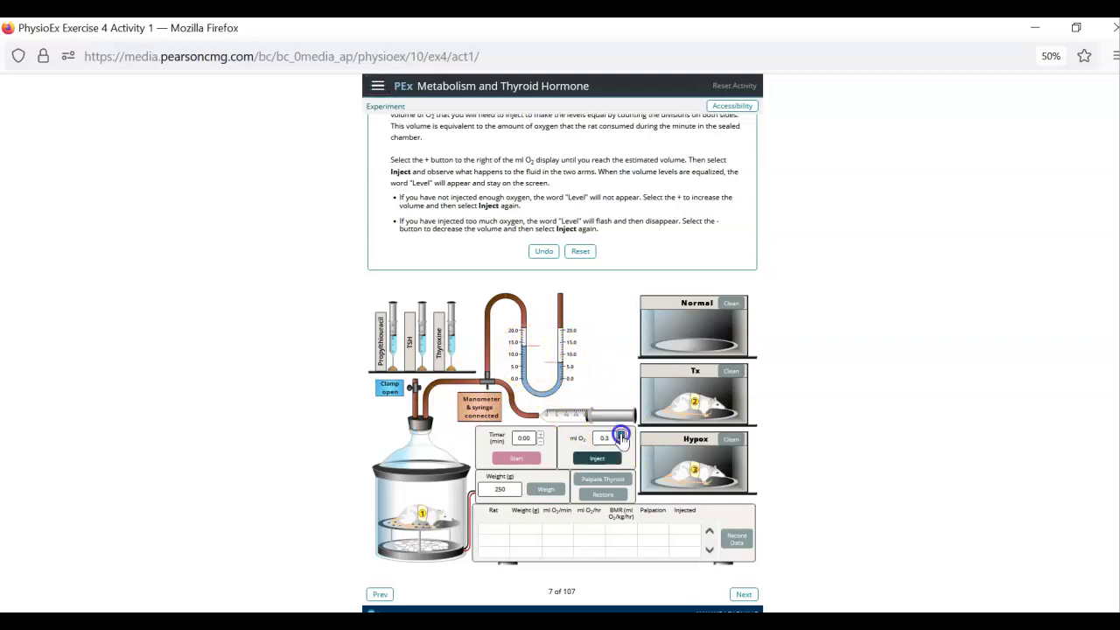
left_click(620, 436)
left_click(621, 436)
left_click(620, 436)
left_click(621, 436)
left_click(621, 435)
left_click(621, 436)
left_click(620, 436)
left_click(581, 460)
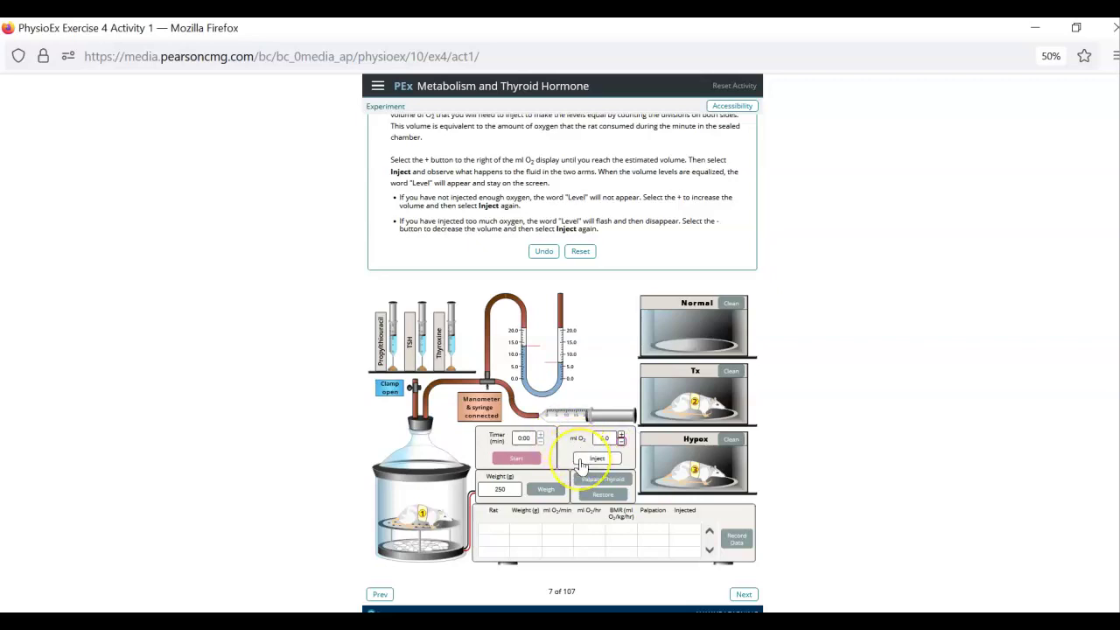
left_click(582, 462)
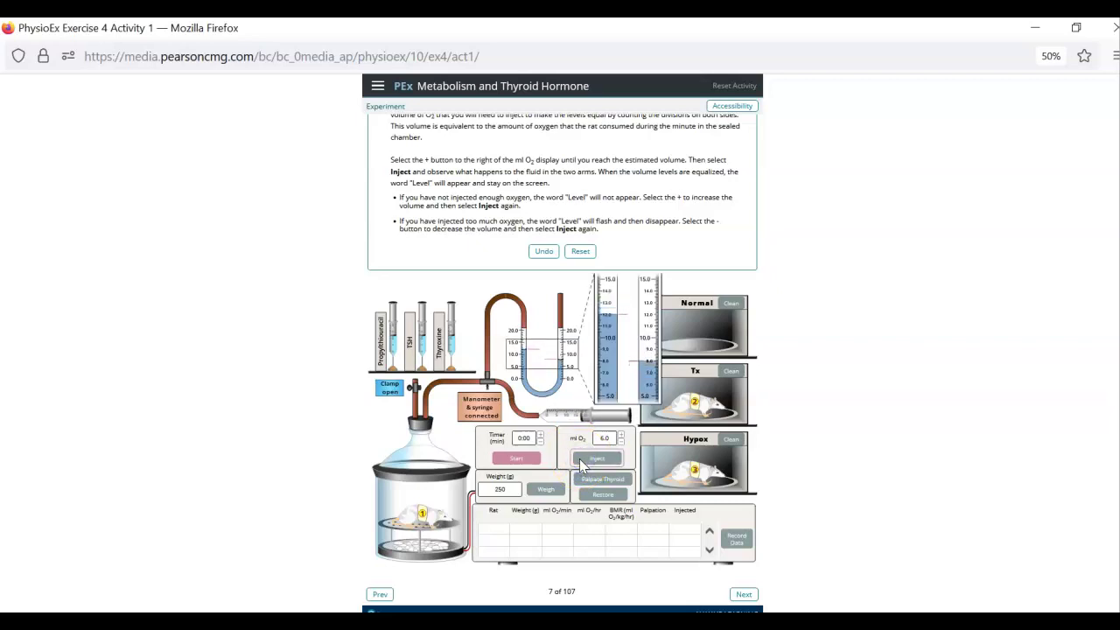
left_click(583, 458)
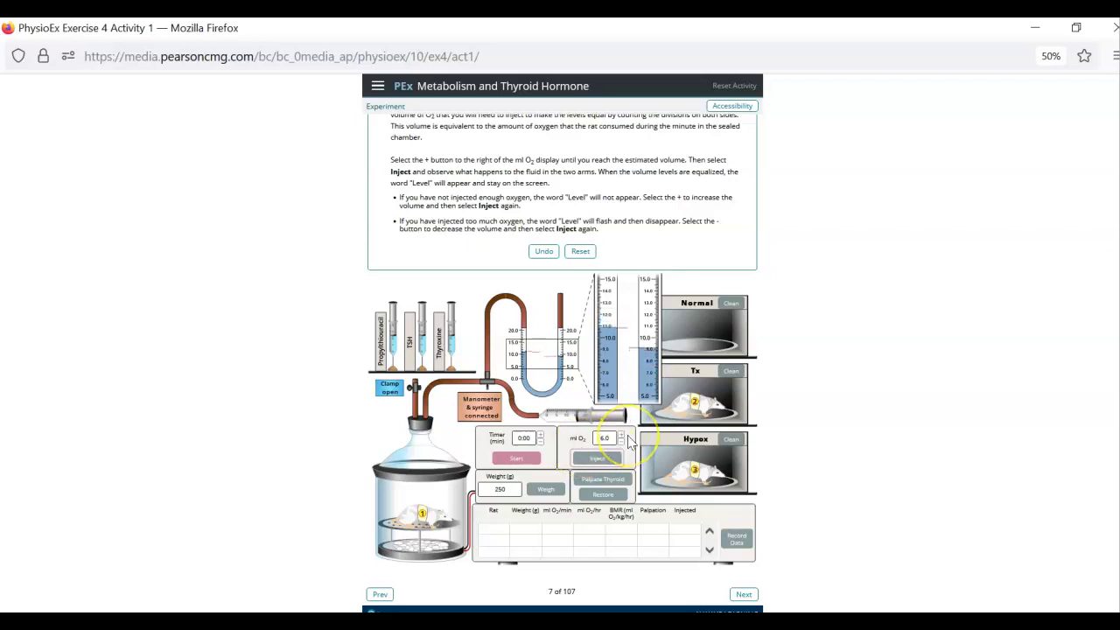
Increase the oxygen volume to 6.5 ml and inject it.
left_click(620, 435)
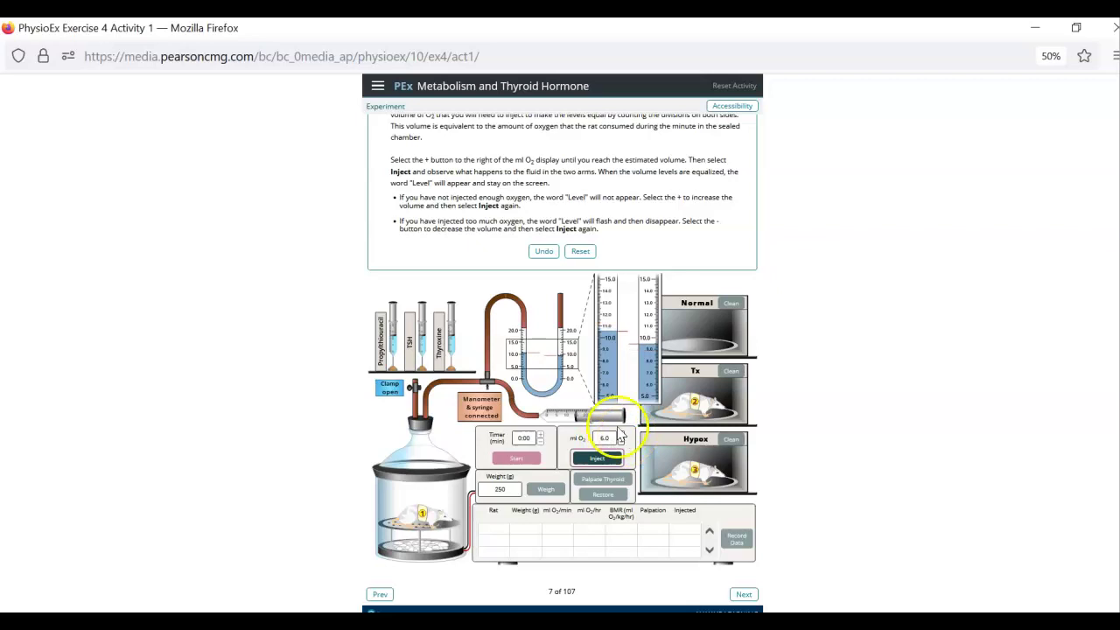
left_click(621, 436)
left_click(621, 436)
left_click(621, 436)
left_click(620, 435)
left_click(620, 435)
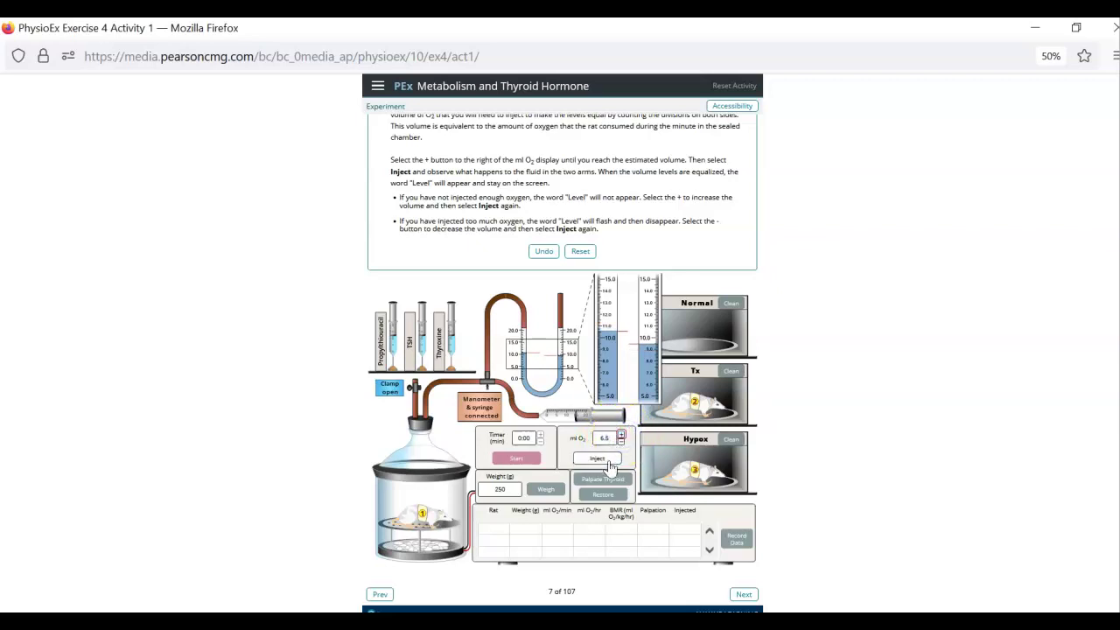
left_click(608, 460)
left_click(620, 441)
Inject 7.0 ml, then keep adding until the manometer shows LEVEL at 7.2 ml.
left_click(621, 436)
left_click(621, 436)
left_click(620, 435)
left_click(621, 436)
left_click(621, 436)
left_click(604, 458)
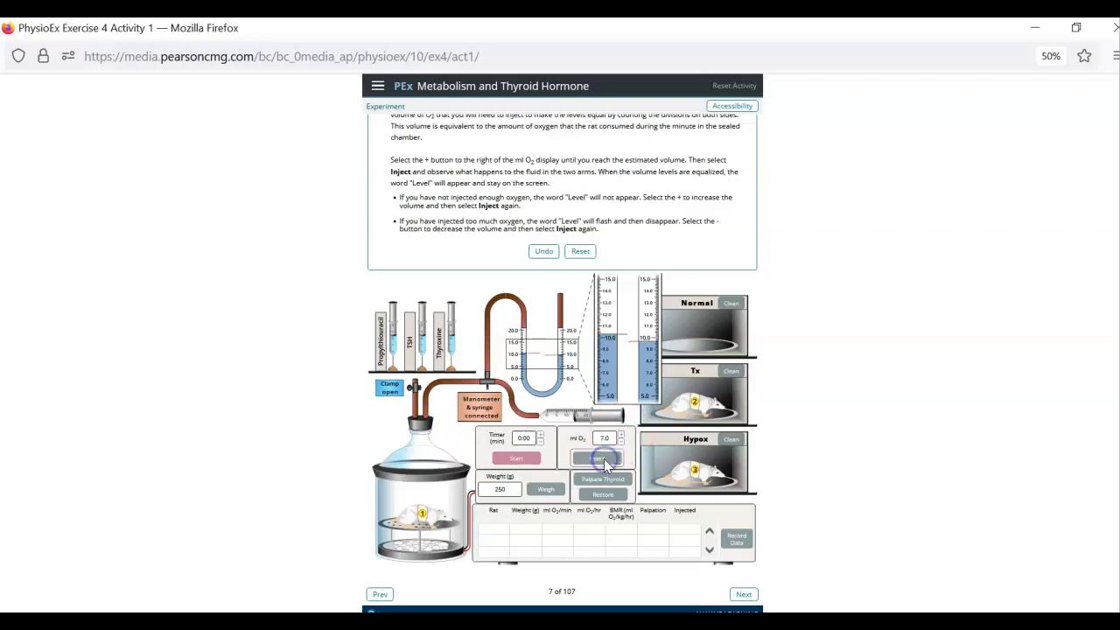
left_click(620, 438)
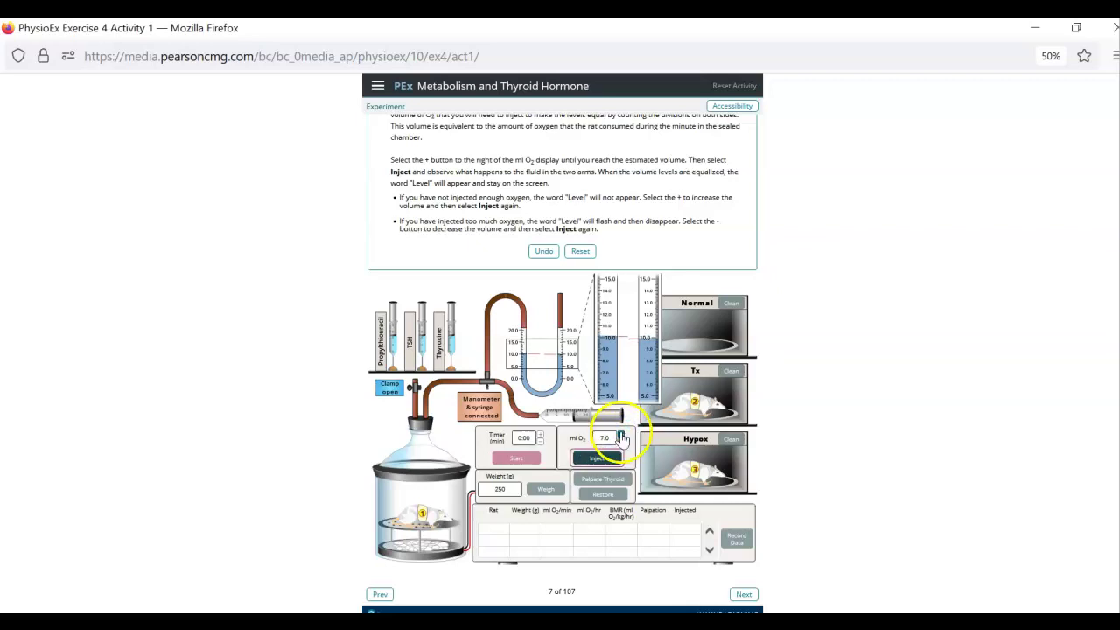
left_click(608, 461)
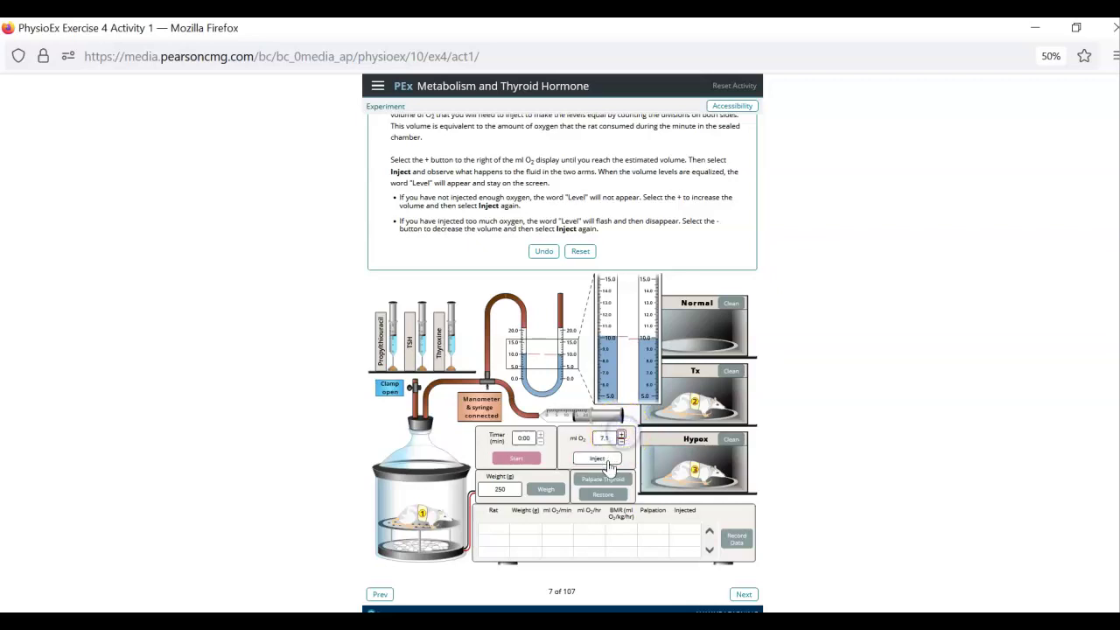
left_click(620, 435)
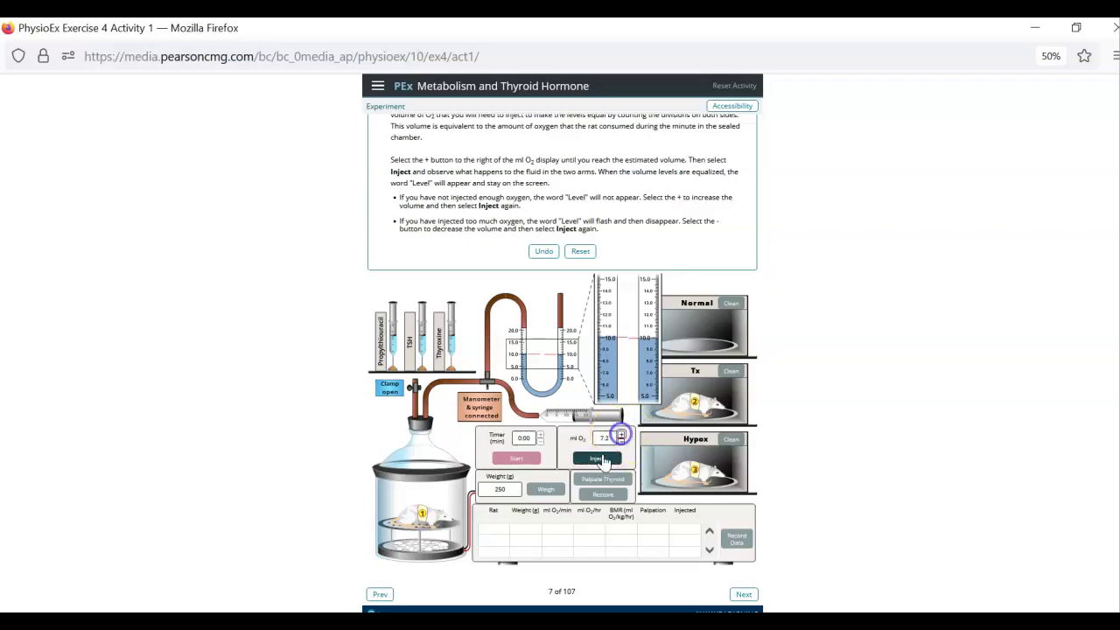
left_click(600, 460)
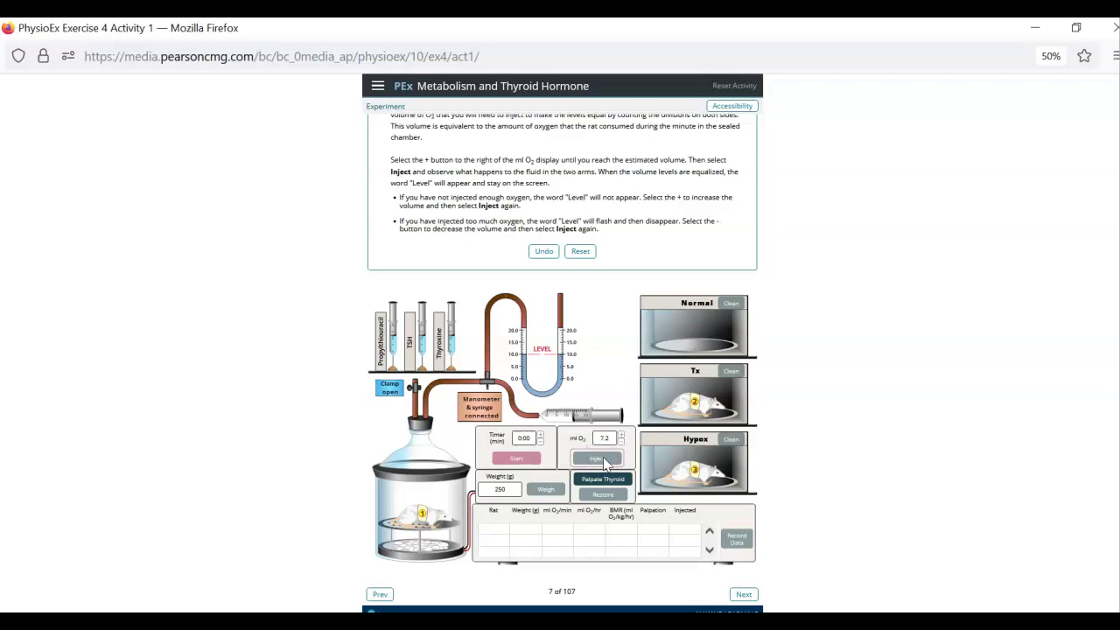
Submit the oxygen-per-hour and metabolic-rate-per-kilogram values to reach step 1j.
left_click(719, 490)
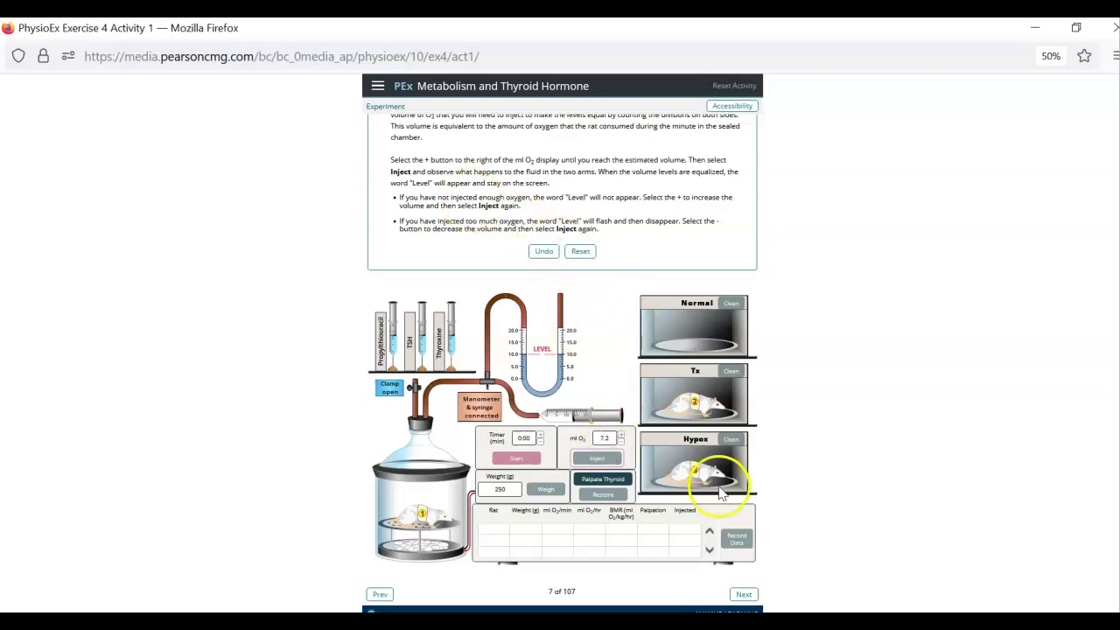
left_click(744, 595)
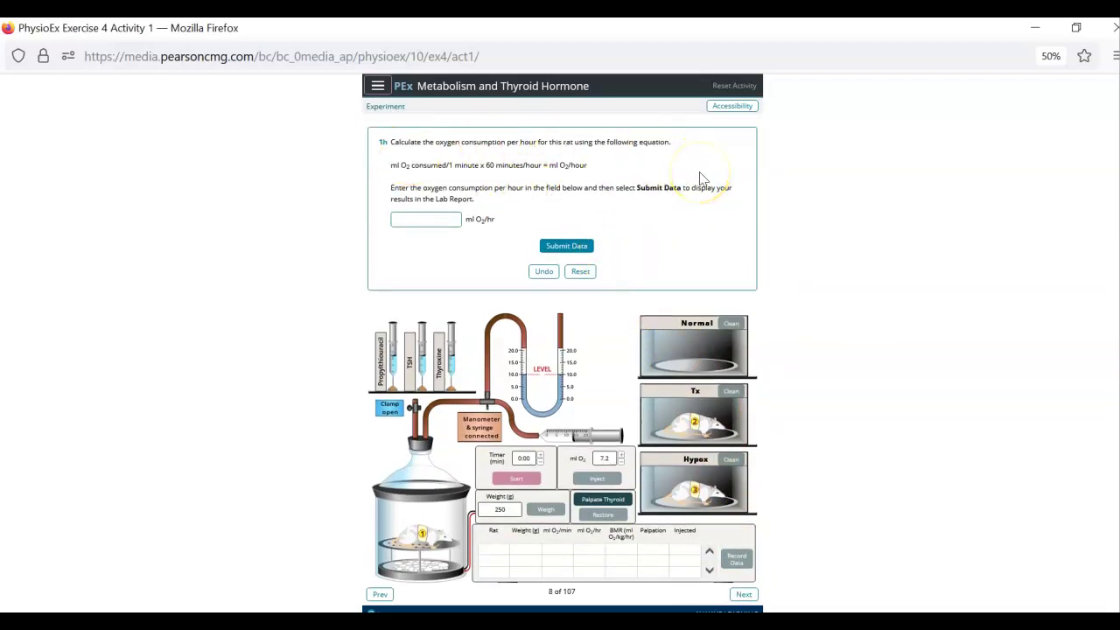
left_click(560, 247)
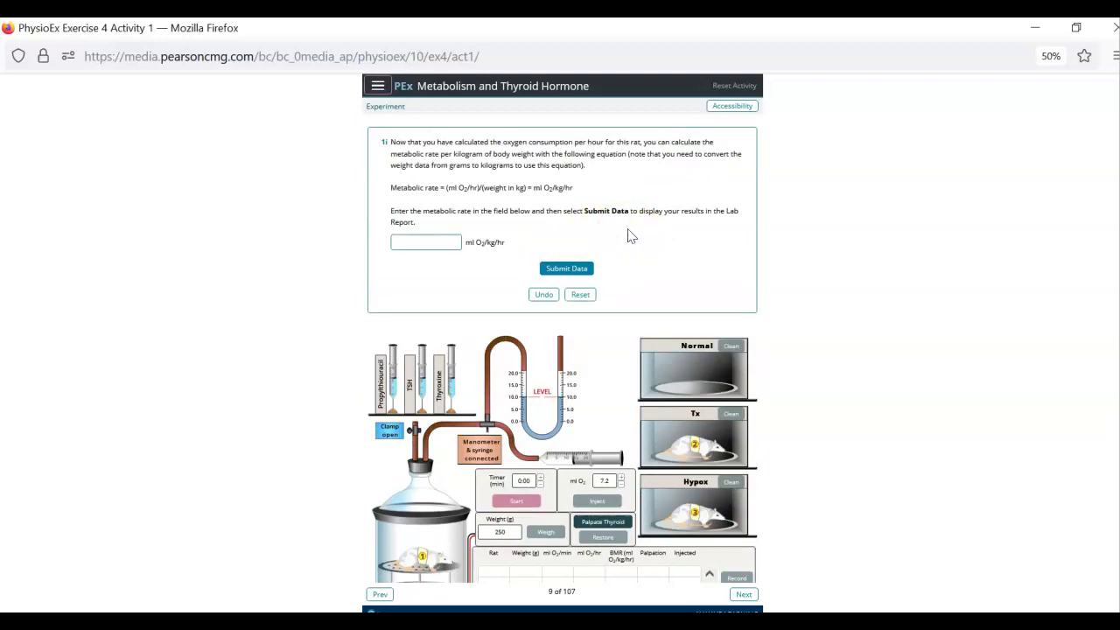
scroll(630, 234, "down", 1)
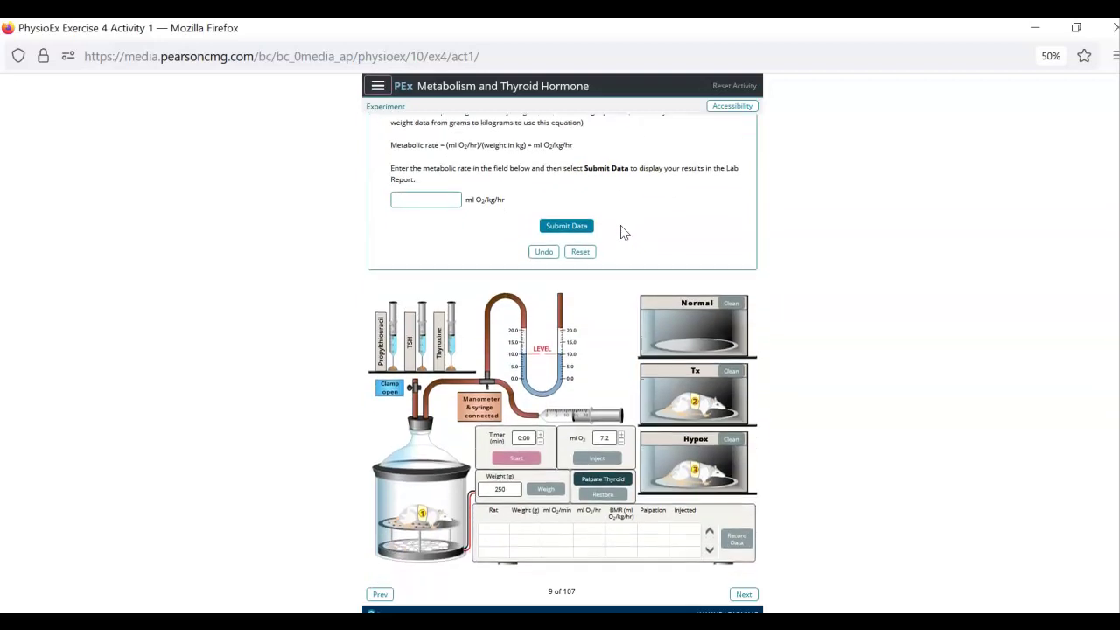
left_click(551, 228)
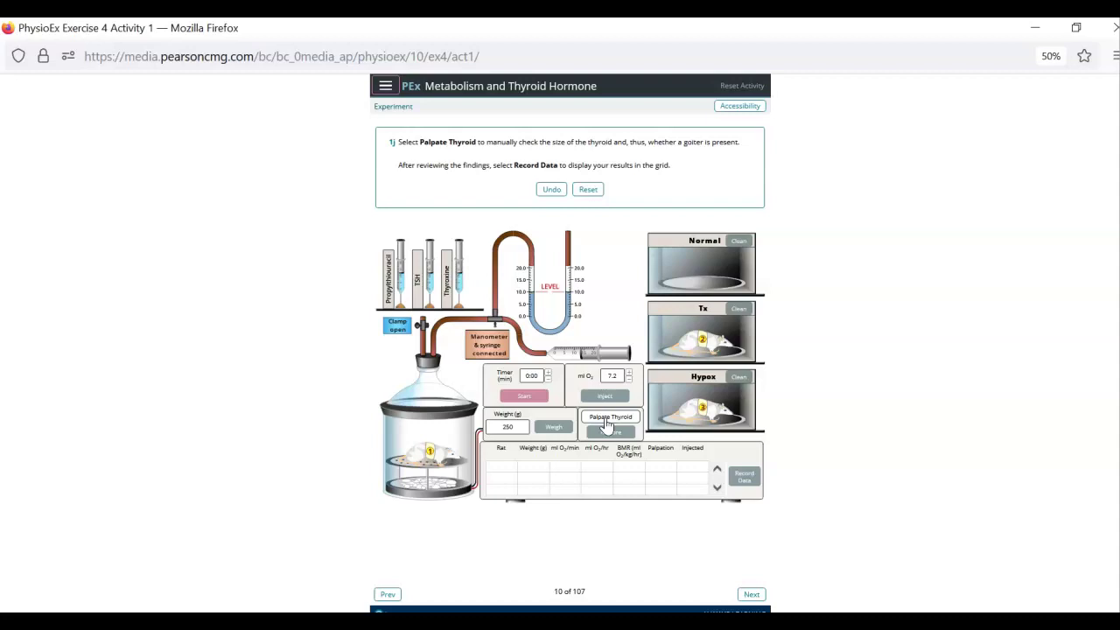
Palpate the thyroid, record the Normal rat row (BMR 1728.00), and switch to Word.
left_click(608, 421)
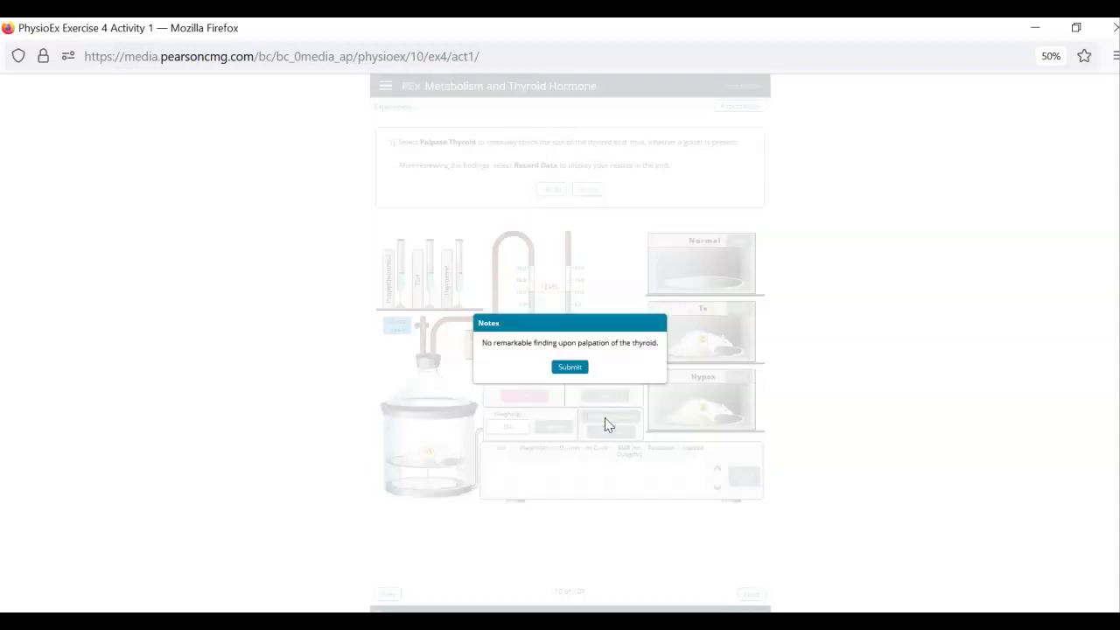
left_click(571, 366)
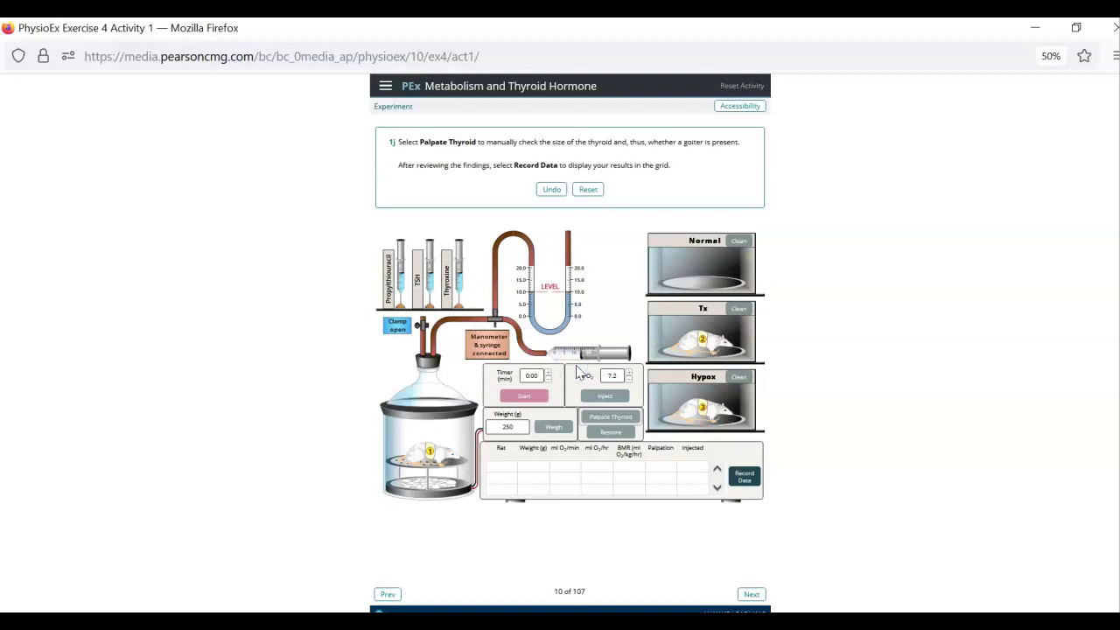
left_click(745, 477)
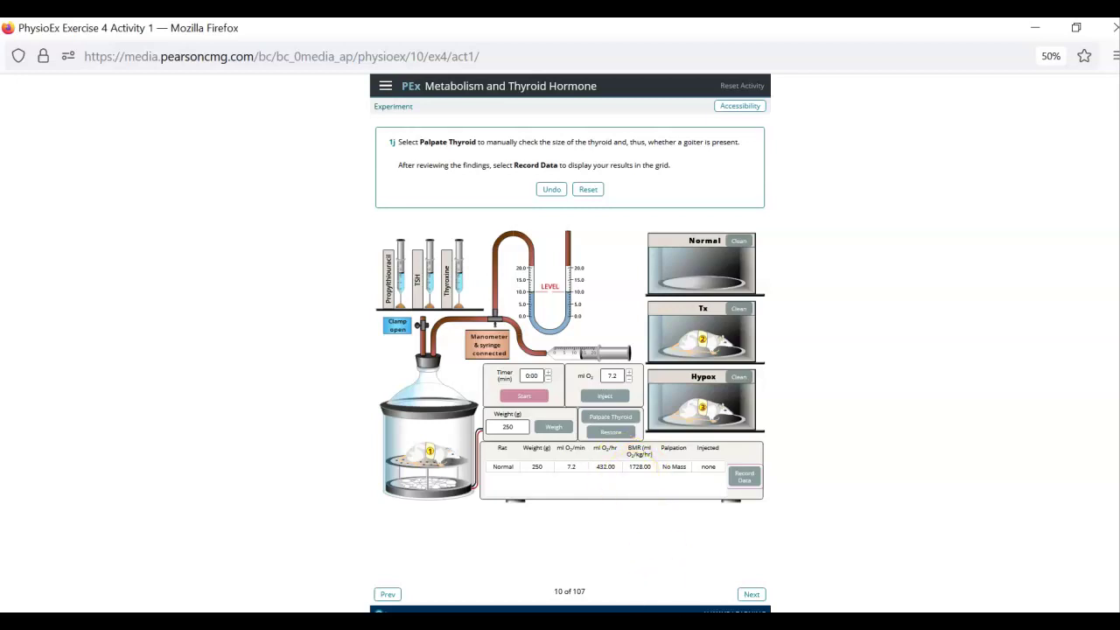
left_click(665, 611)
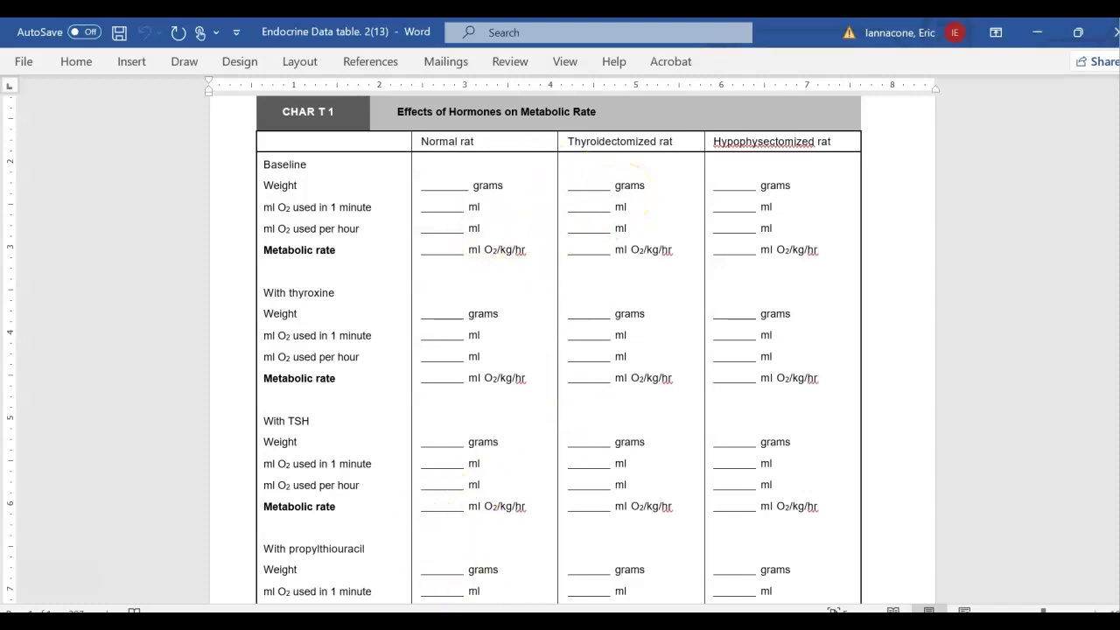
Bring the PhysioEx Exercise 4 window back over Word, showing the normal rat's 250 g and 1728.00 BMR.
left_click(550, 573)
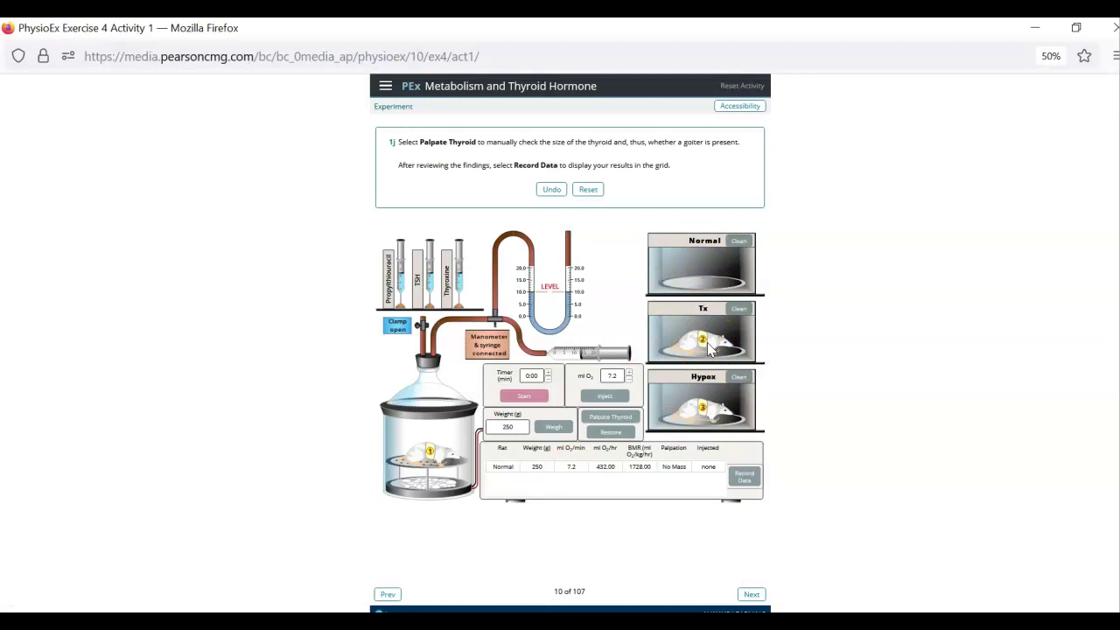
Switch from PhysioEx to the Word Endocrine Data table with its blank Chart T1.
left_click(706, 407)
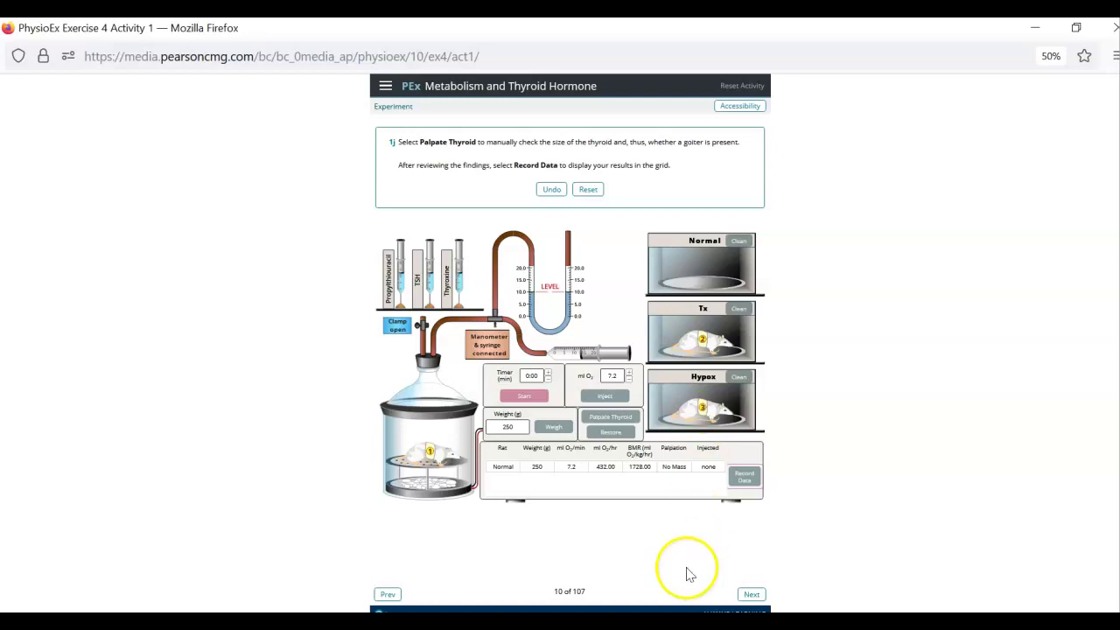
key("alt+Tab")
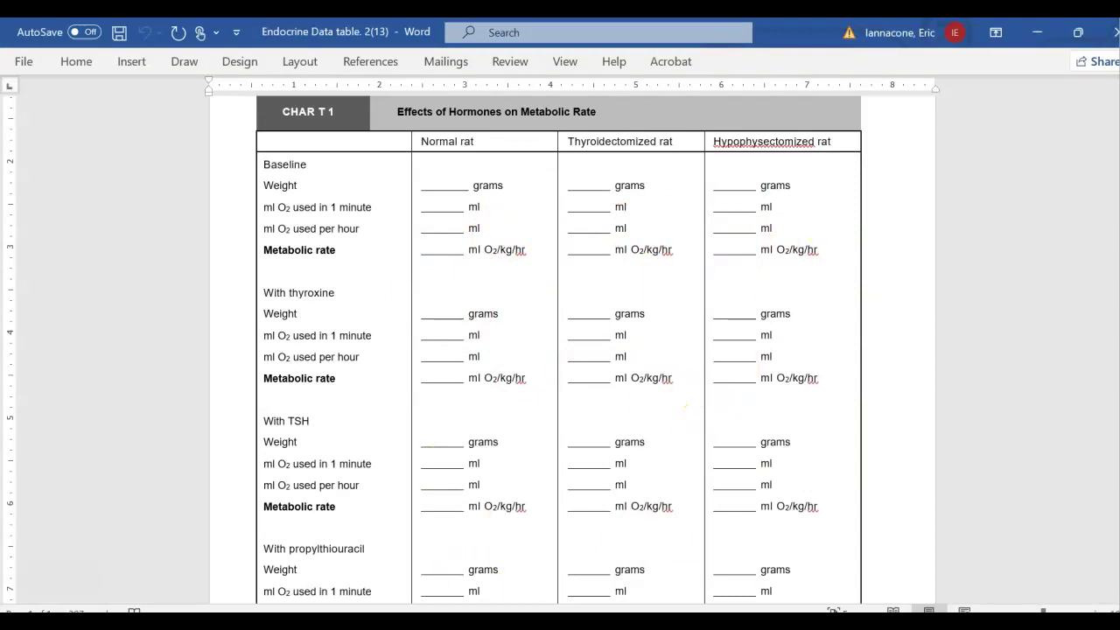
Bring the PhysioEx Exercise 4 window forward from the Firefox taskbar, still at step 1j.
mouse_move(360, 591)
left_click(536, 561)
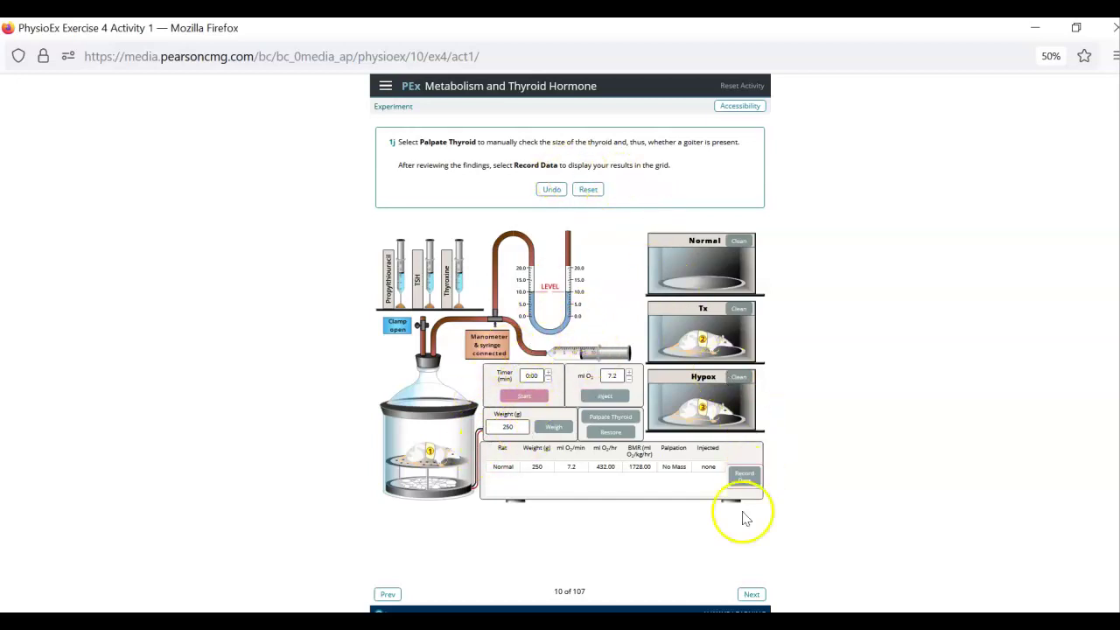
Move rat 1 from the chamber to the Normal cage, restore the apparatus, and reach Predict Question 1.
left_click(751, 595)
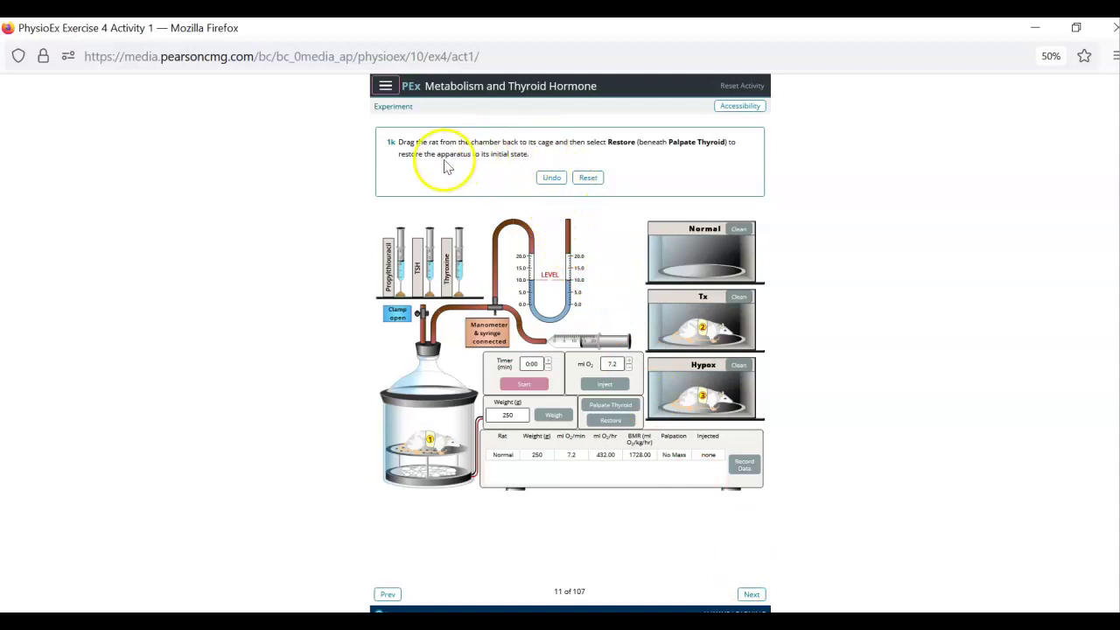
left_click_drag(425, 440, 702, 252)
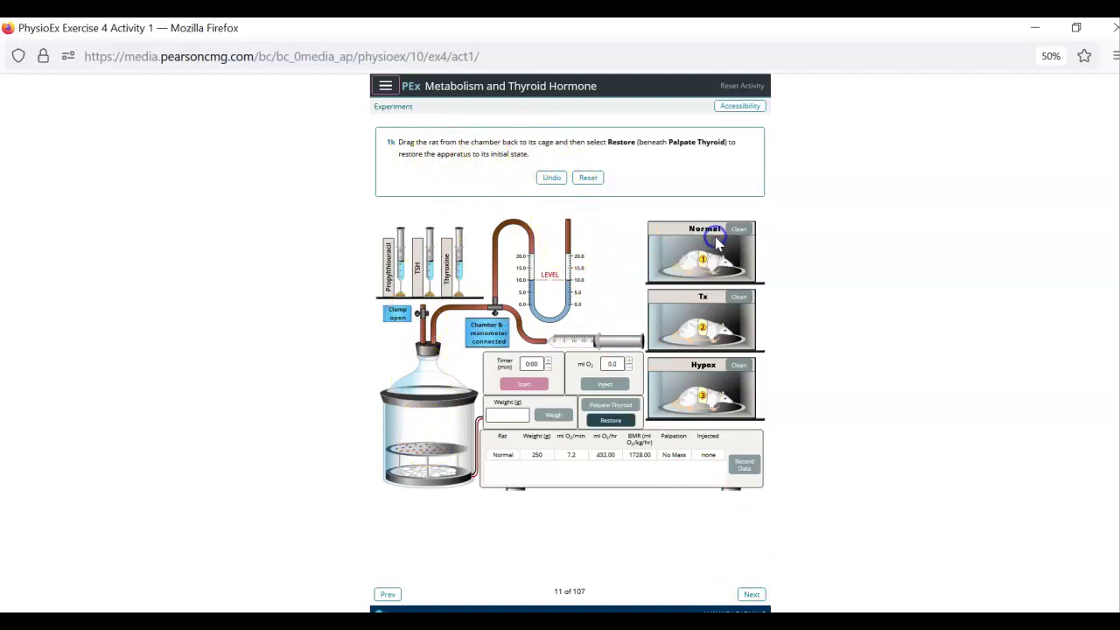
left_click(612, 420)
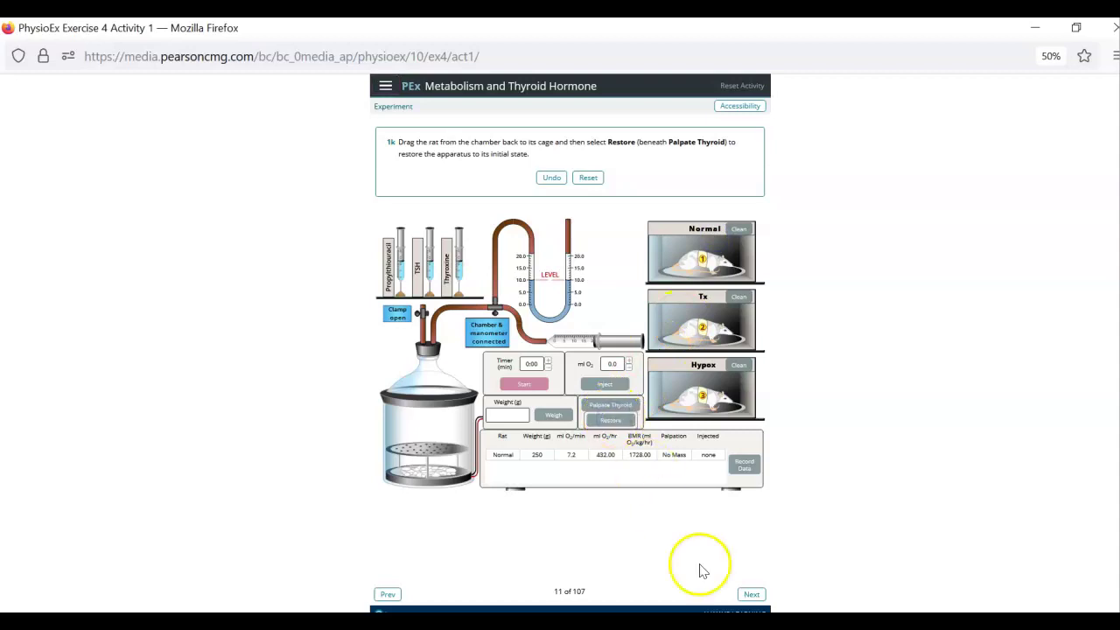
left_click(755, 594)
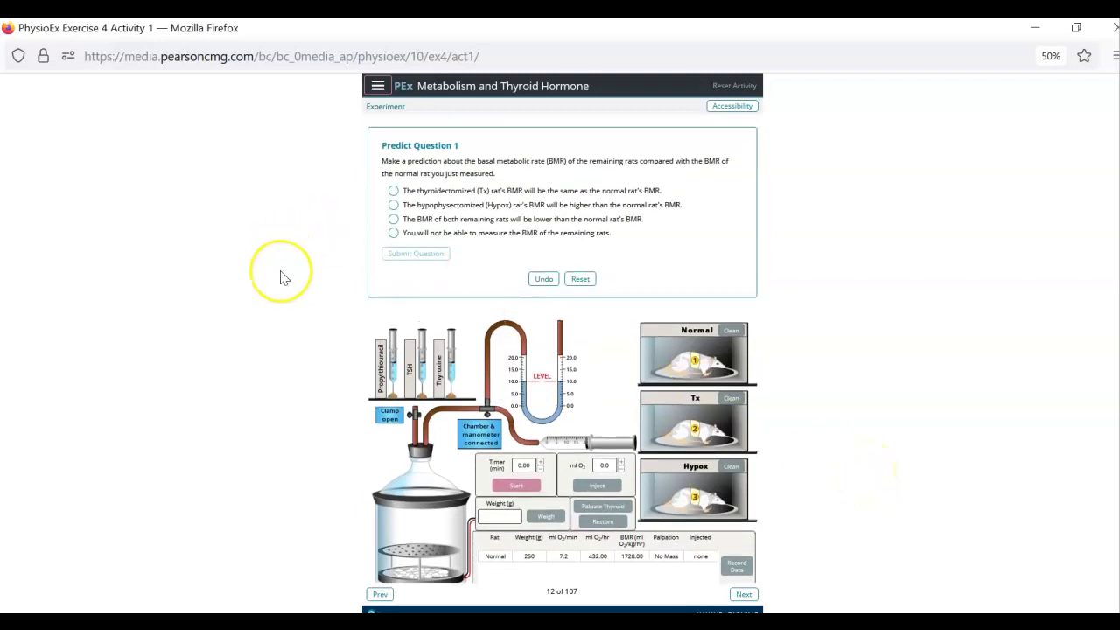
scroll(280, 278, "down", 1)
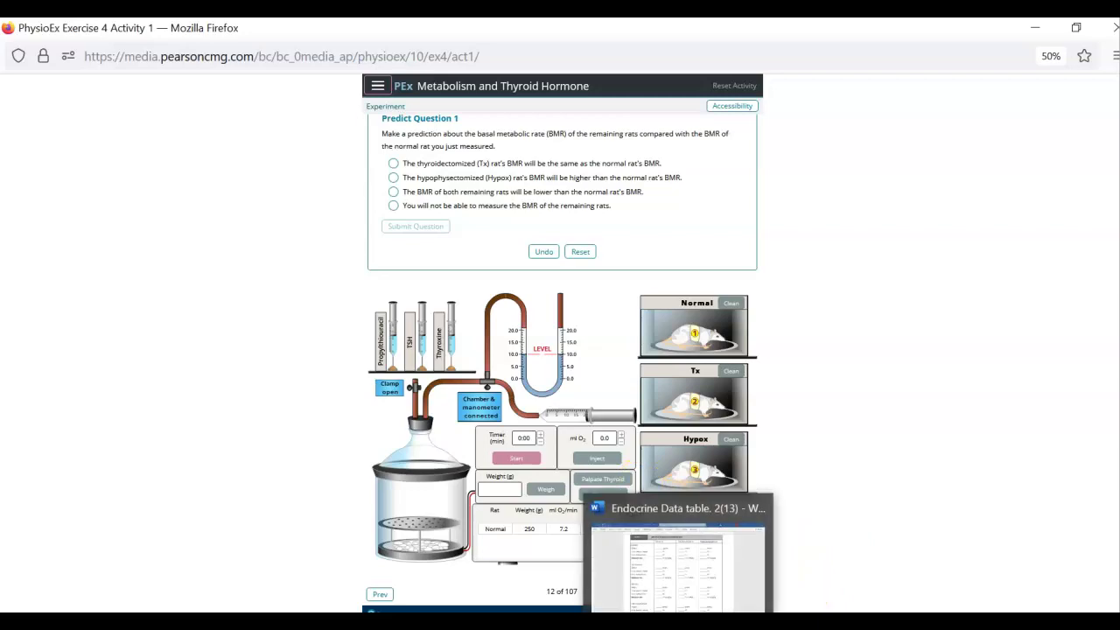
left_click(695, 592)
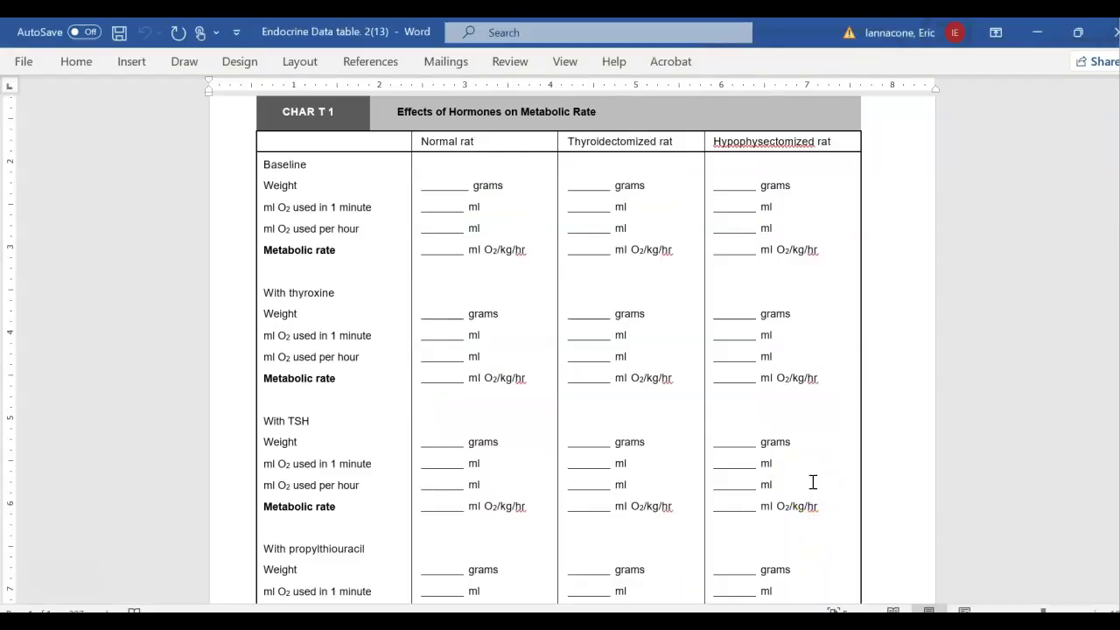
scroll(813, 482, "down", 3)
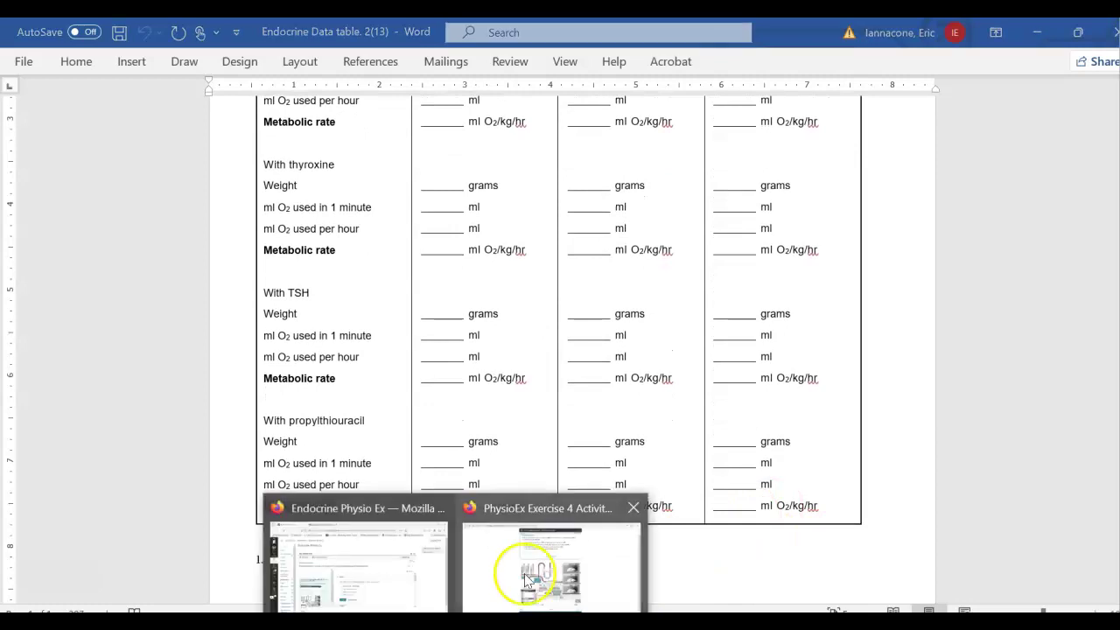
left_click(525, 560)
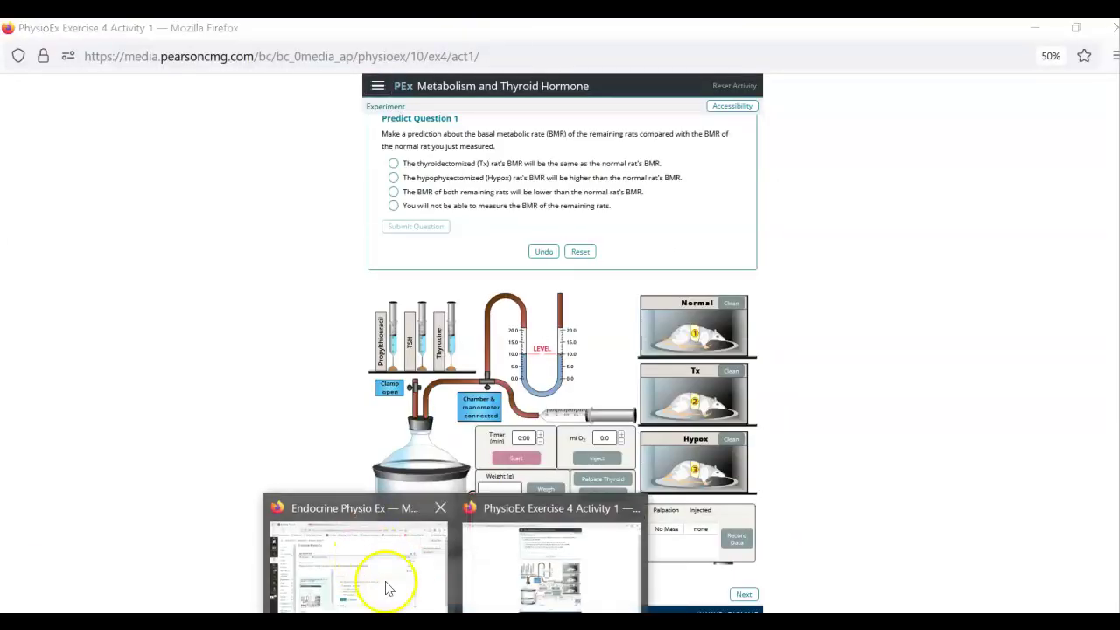
Review the Canvas pre-lab quiz, advance to the Activity and Post-lab Quiz page, and return to PhysioEx.
left_click(388, 580)
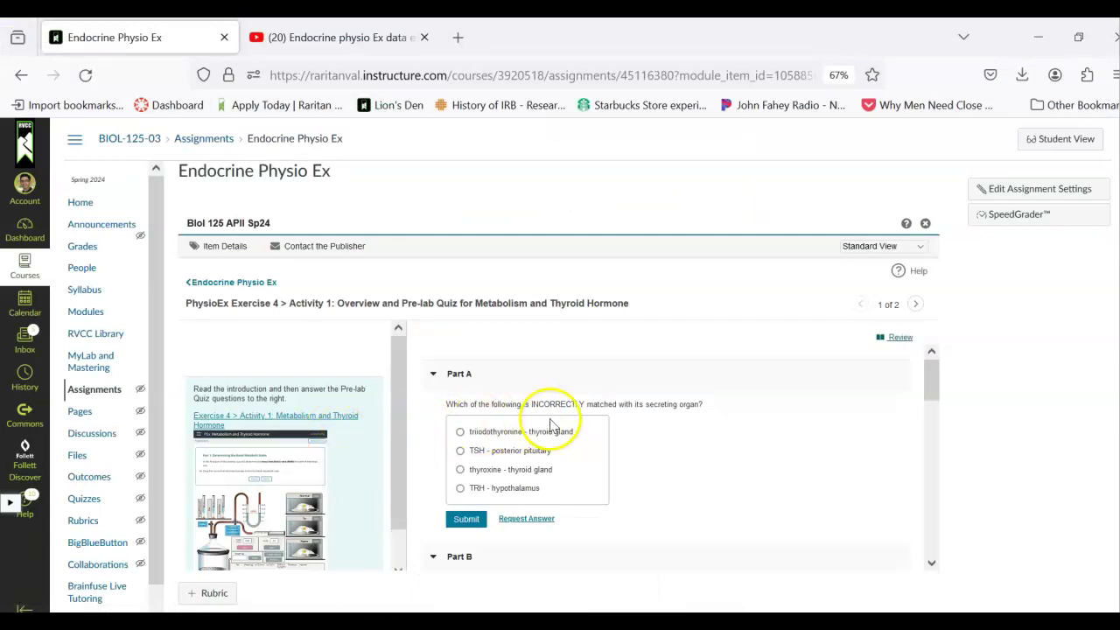
scroll(555, 429, "down", 10)
scroll(561, 440, "up", 1)
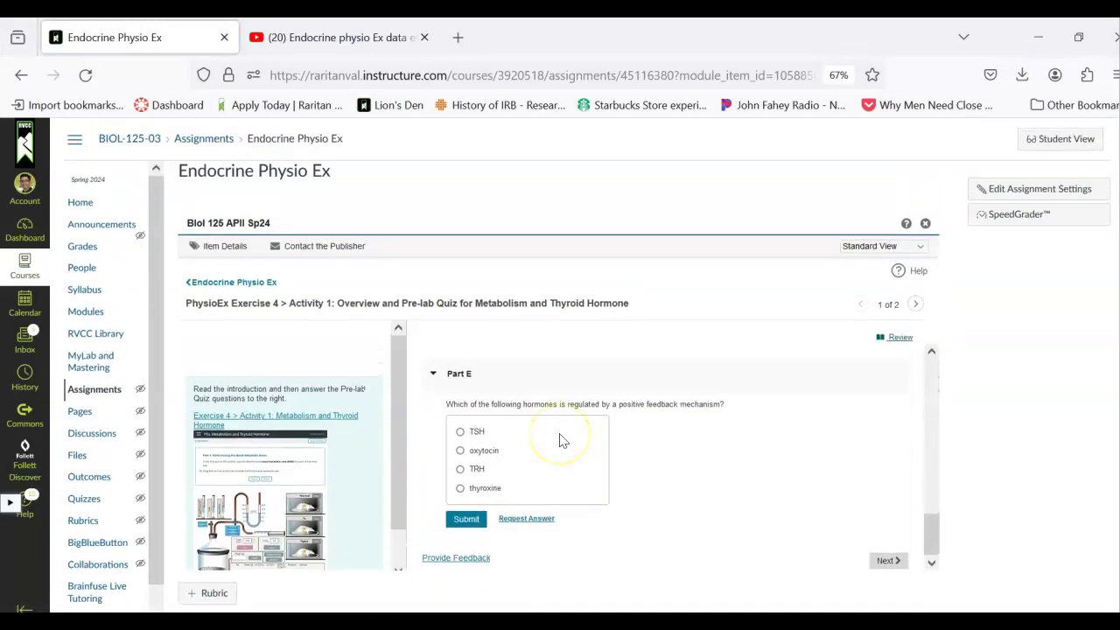
scroll(564, 442, "up", 1)
scroll(567, 450, "down", 1)
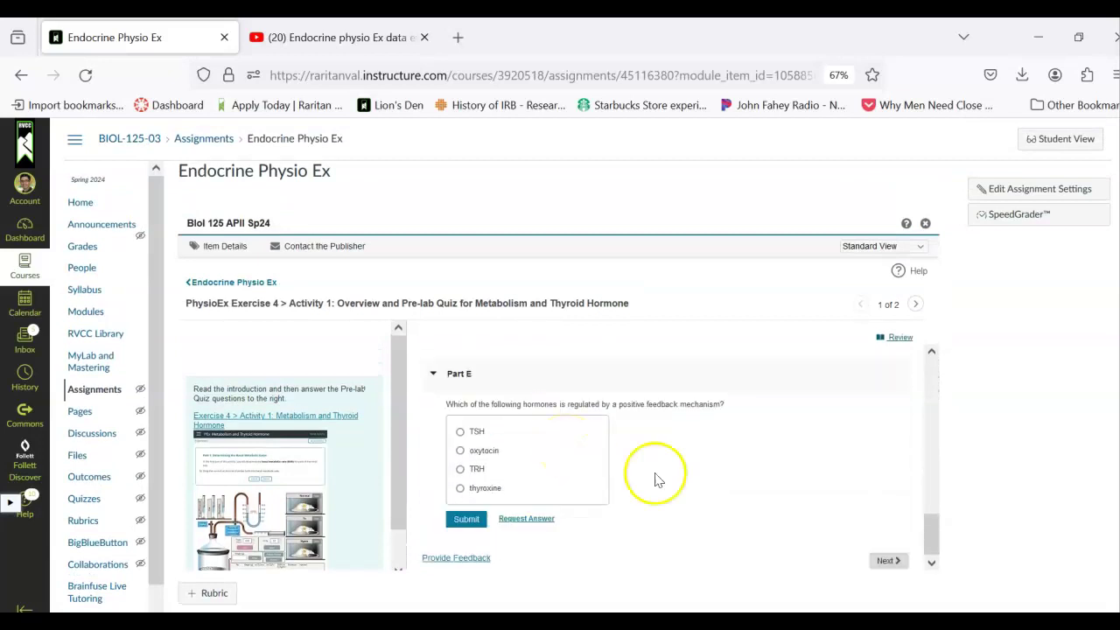
left_click(885, 562)
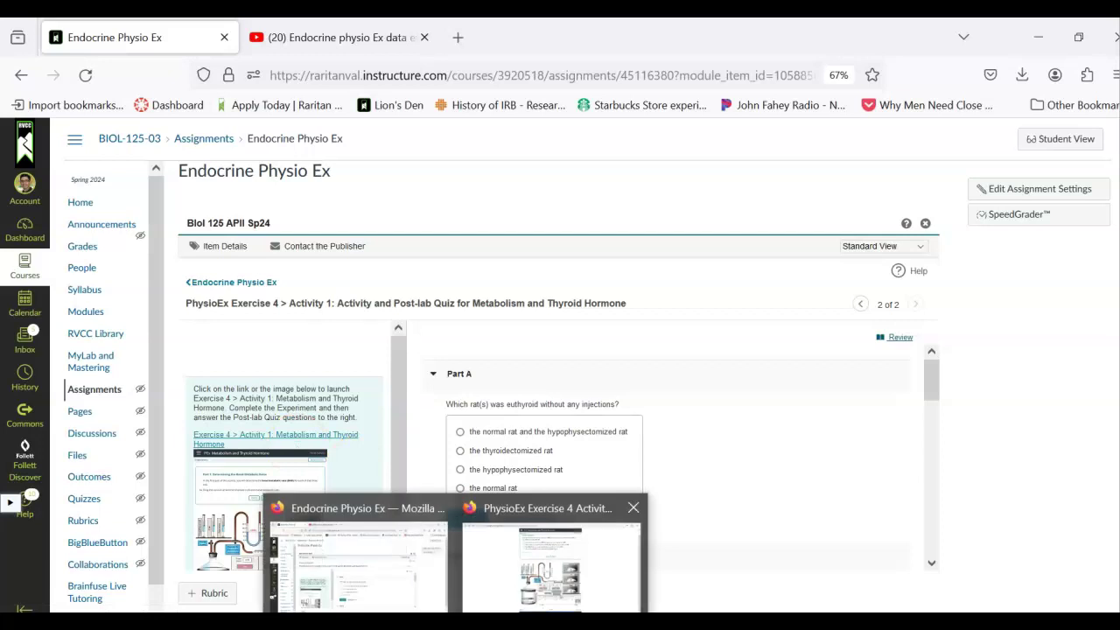
left_click(526, 560)
left_click(473, 403)
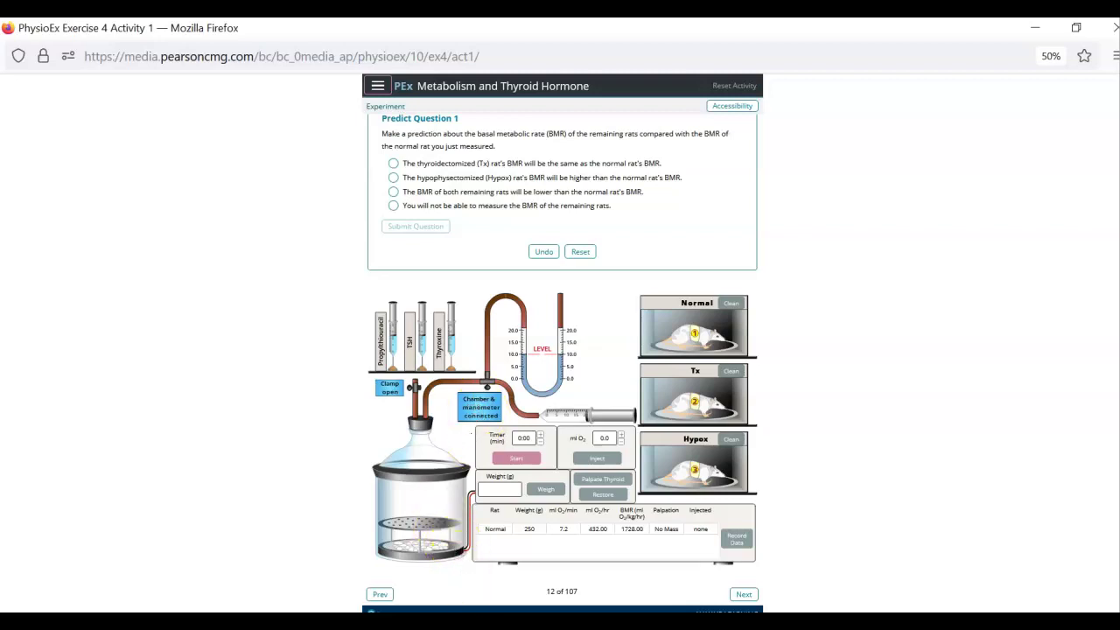
mouse_move(455, 623)
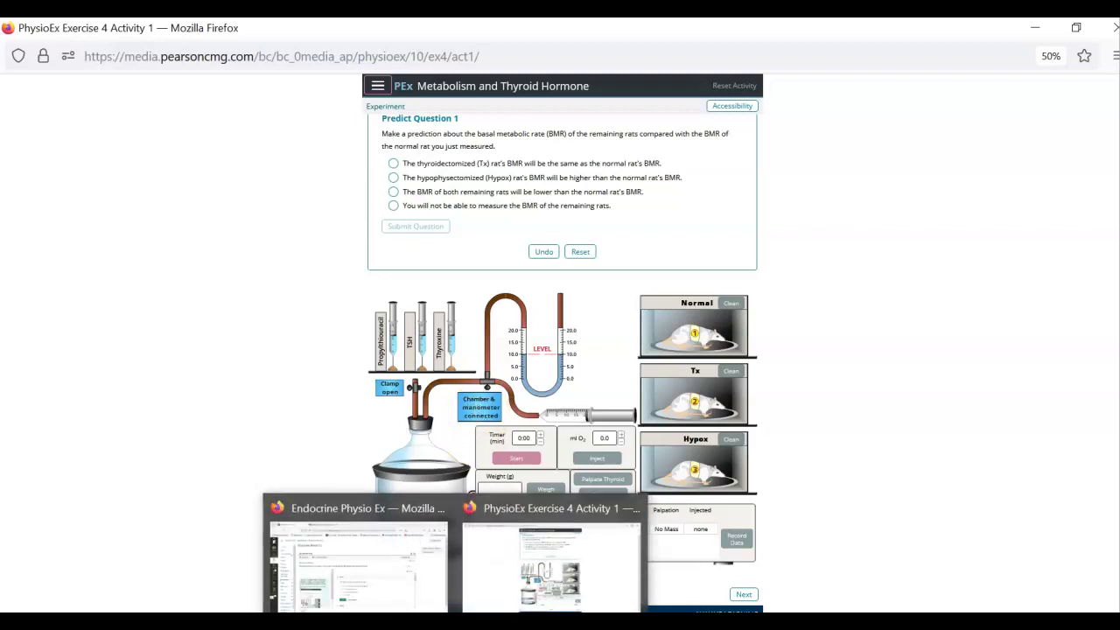
left_click(610, 400)
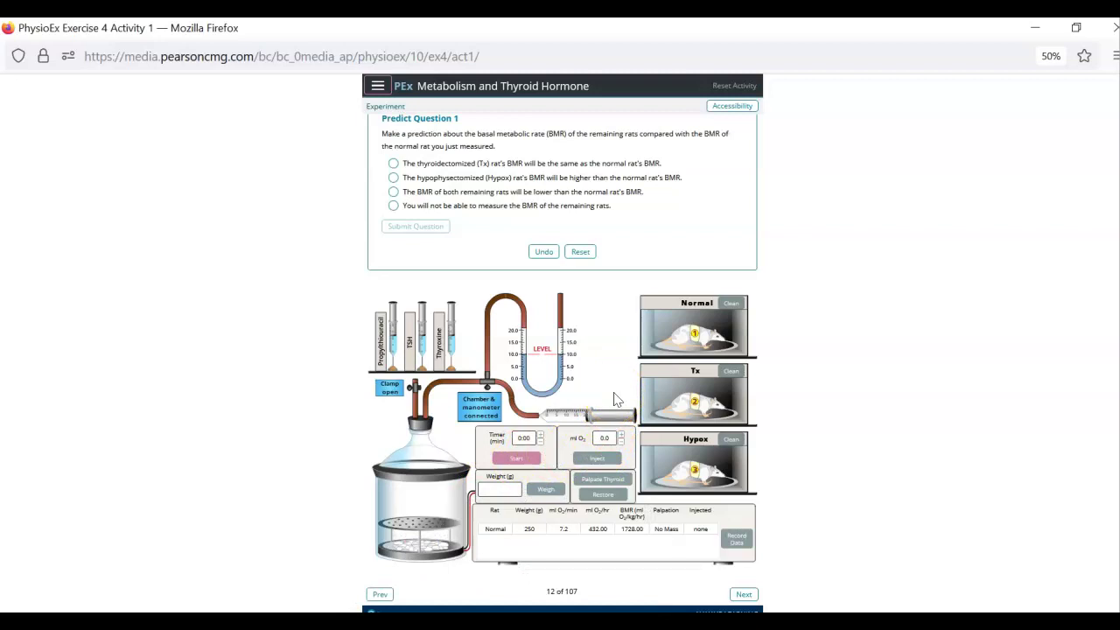
mouse_move(680, 624)
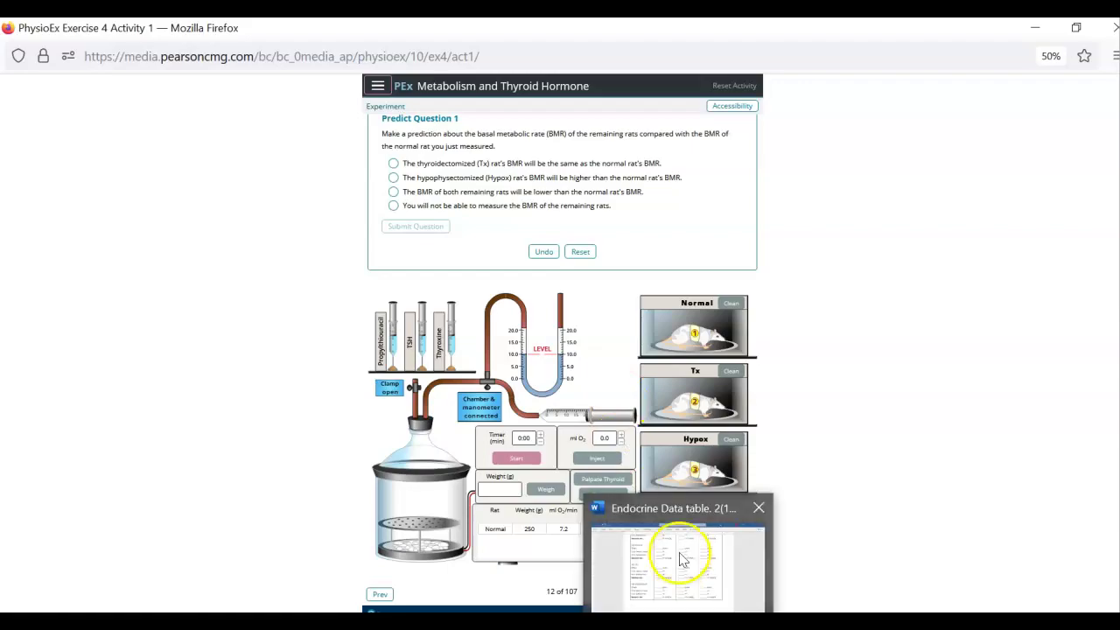
Show the Word Endocrine Data table's blank thyroxine, TSH and propylthiouracil rows, then go to Canvas.
left_click(679, 556)
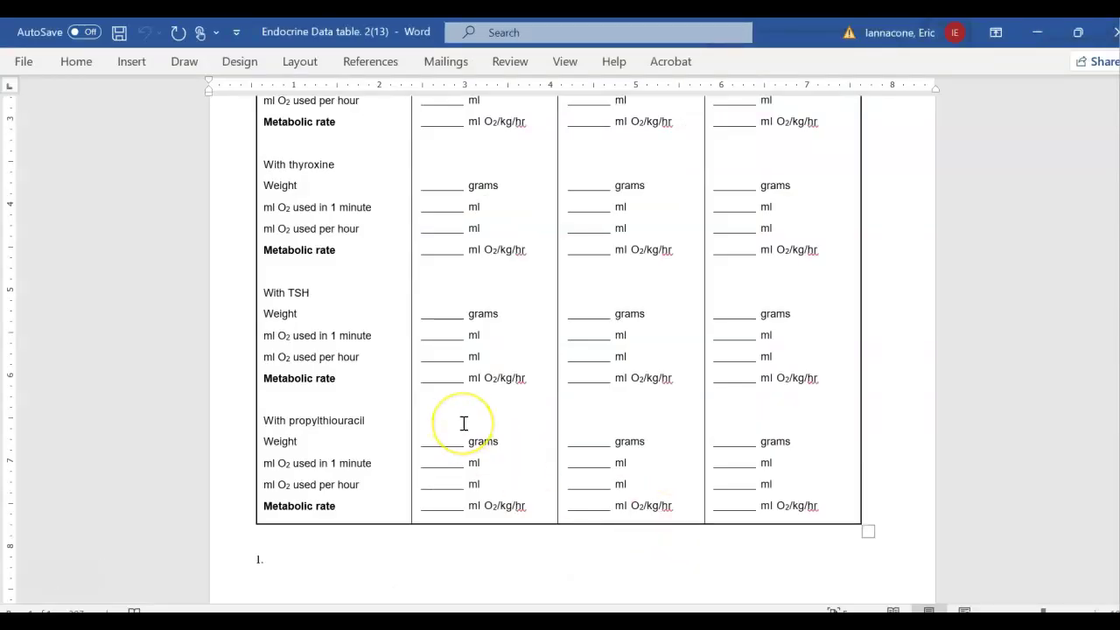
left_click(464, 424)
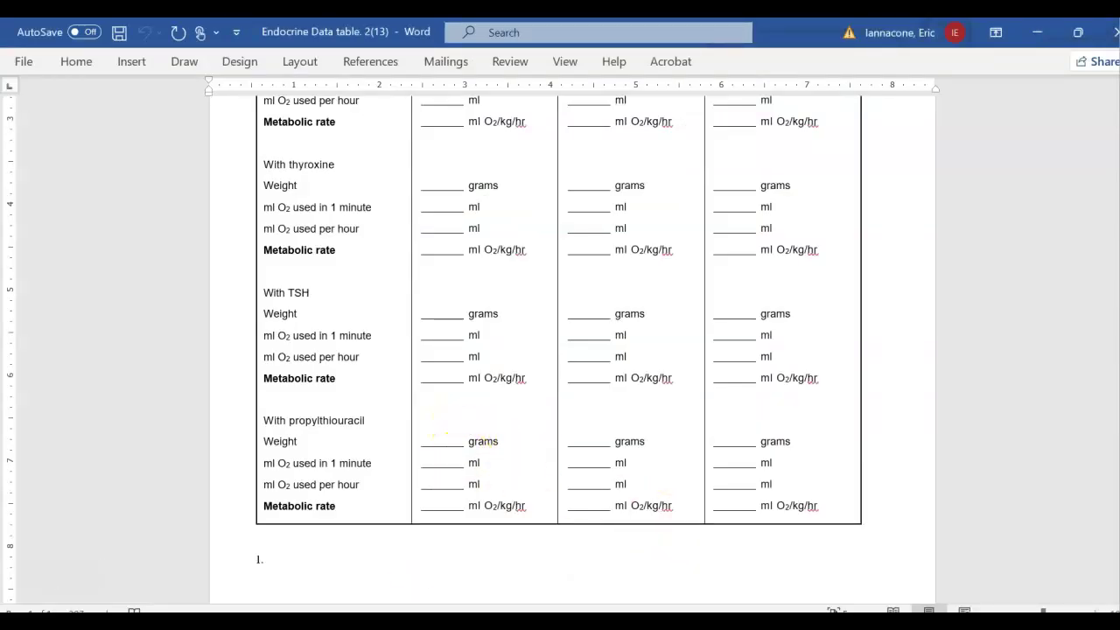
mouse_move(454, 558)
mouse_move(378, 578)
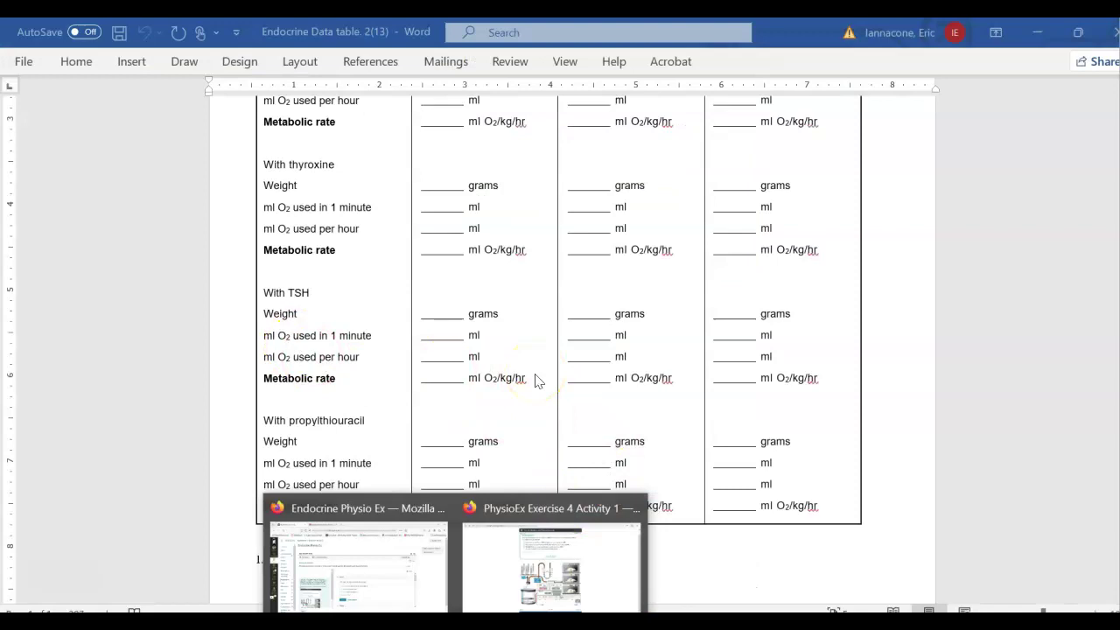
left_click(396, 550)
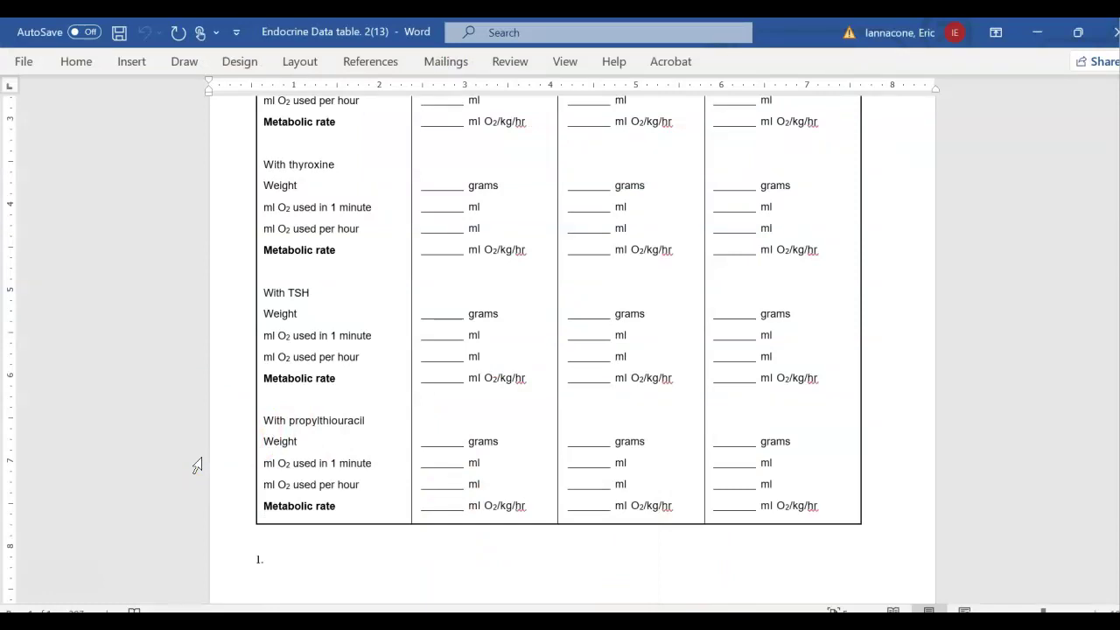
left_click(42, 544)
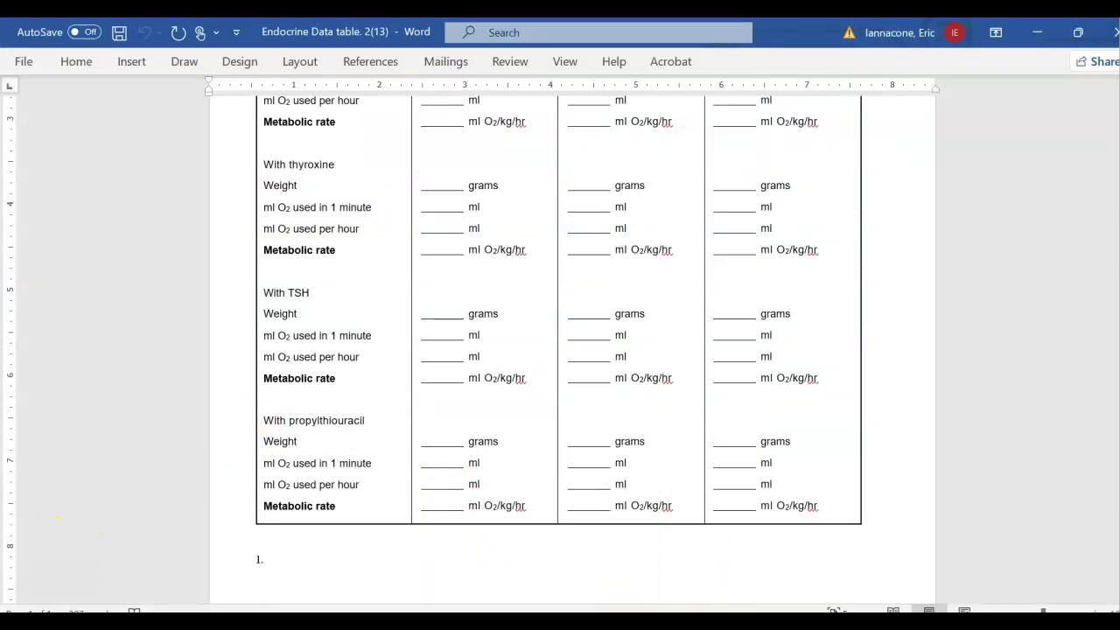